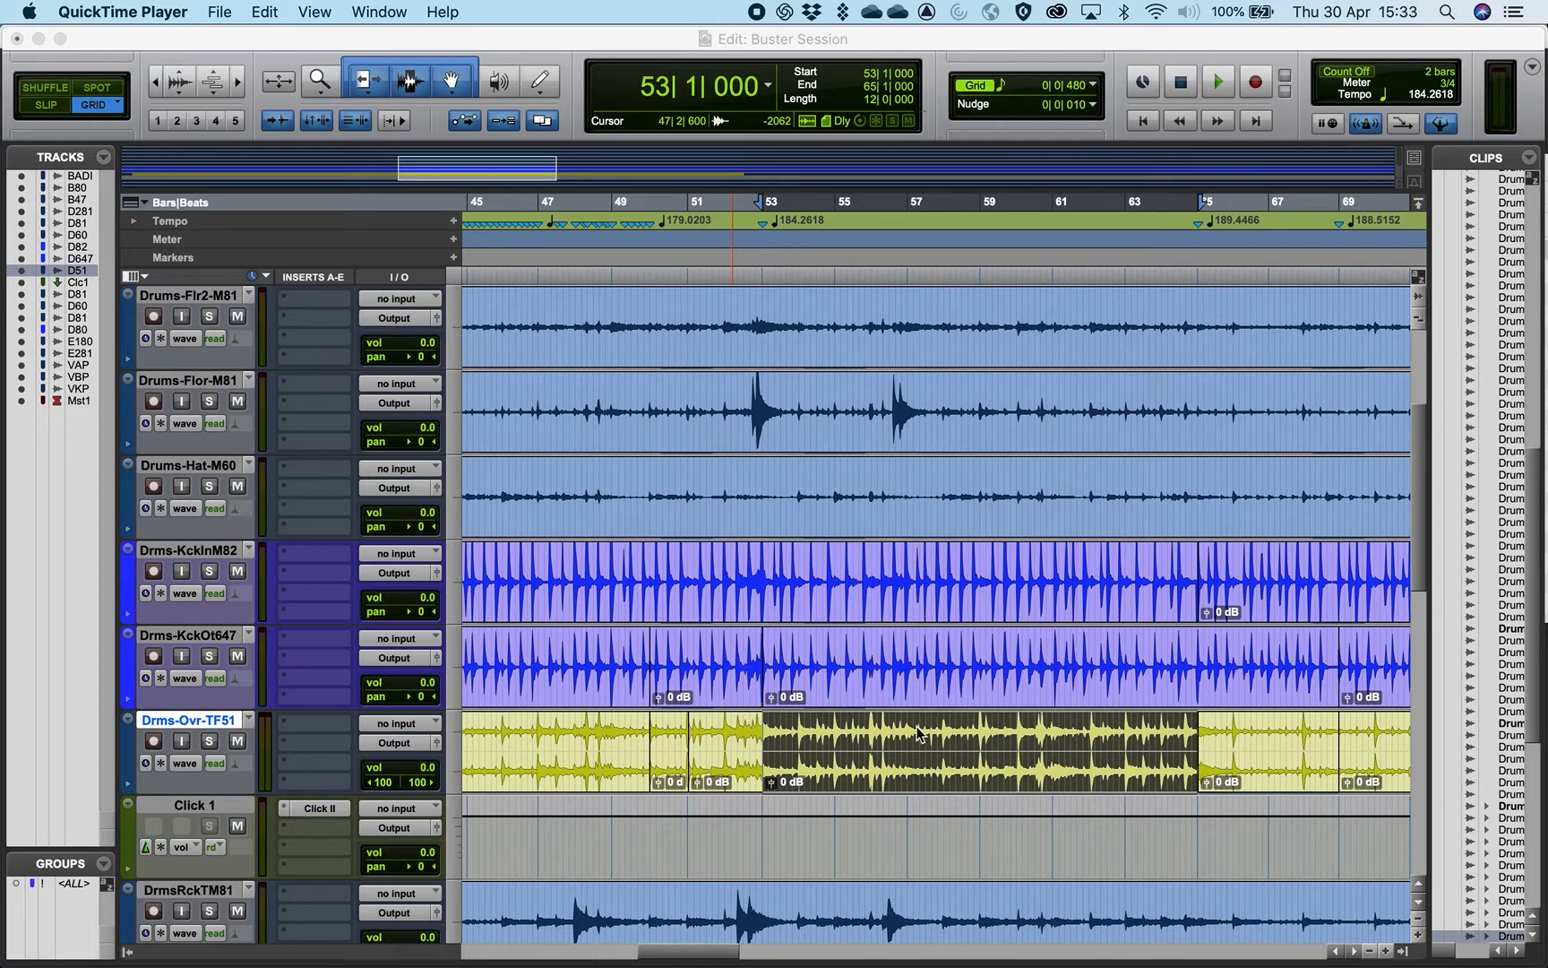
# Step: Select the Drms-Ovr-TF51 overhead clip starting at bar 53 and play it back against the click
pyautogui.click(992, 748)
pyautogui.press('space')
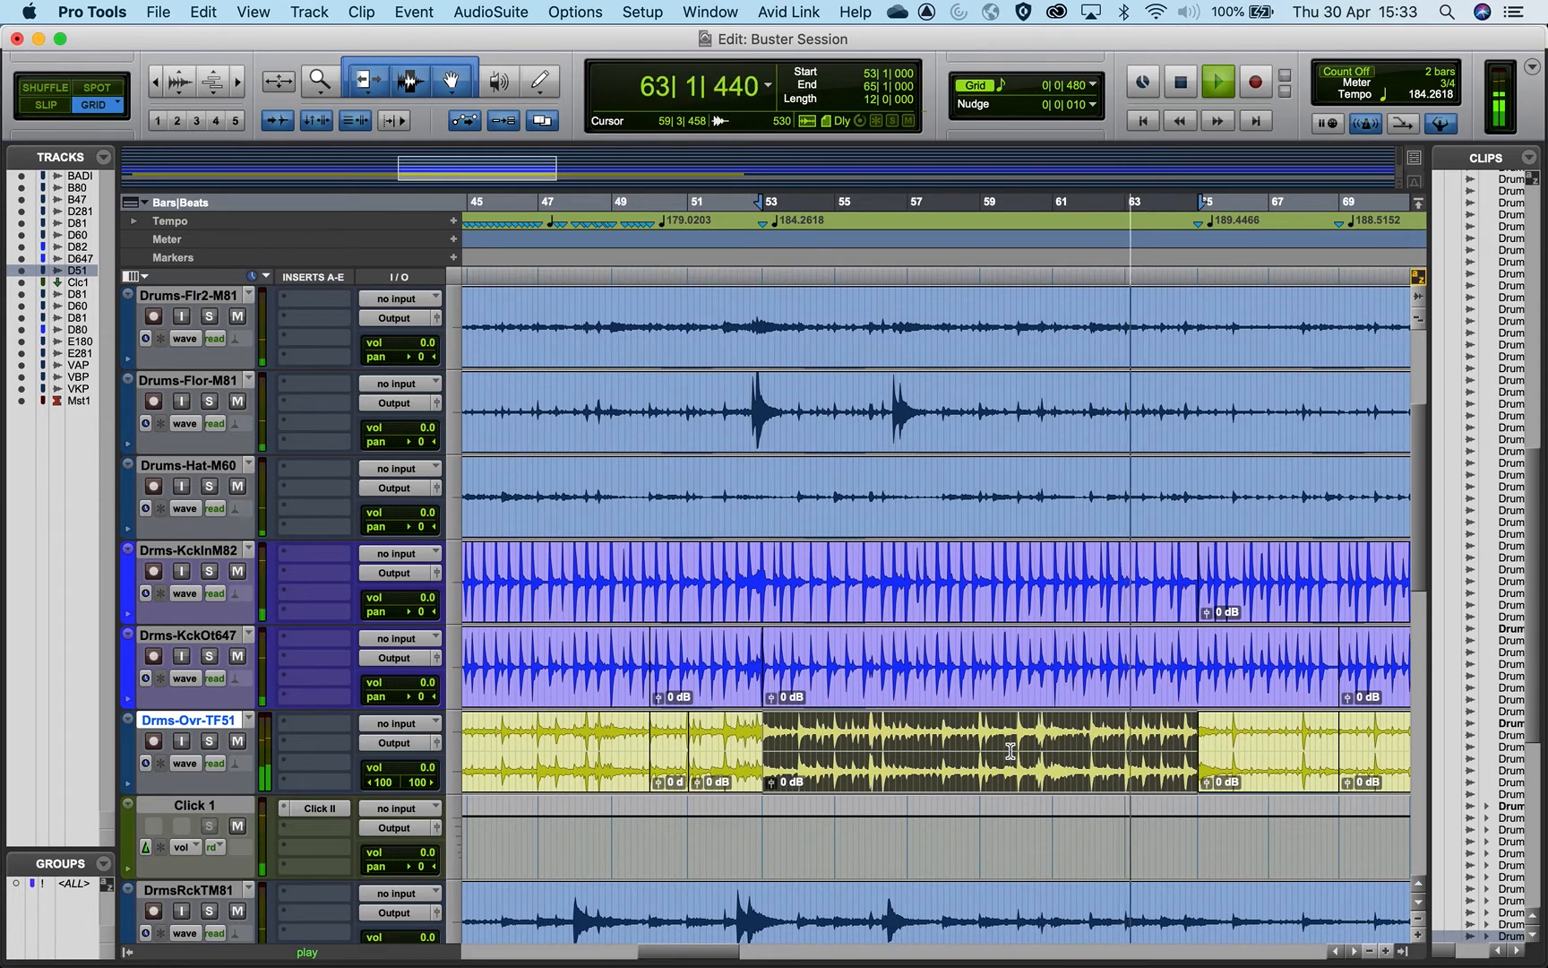
pyautogui.press('space')
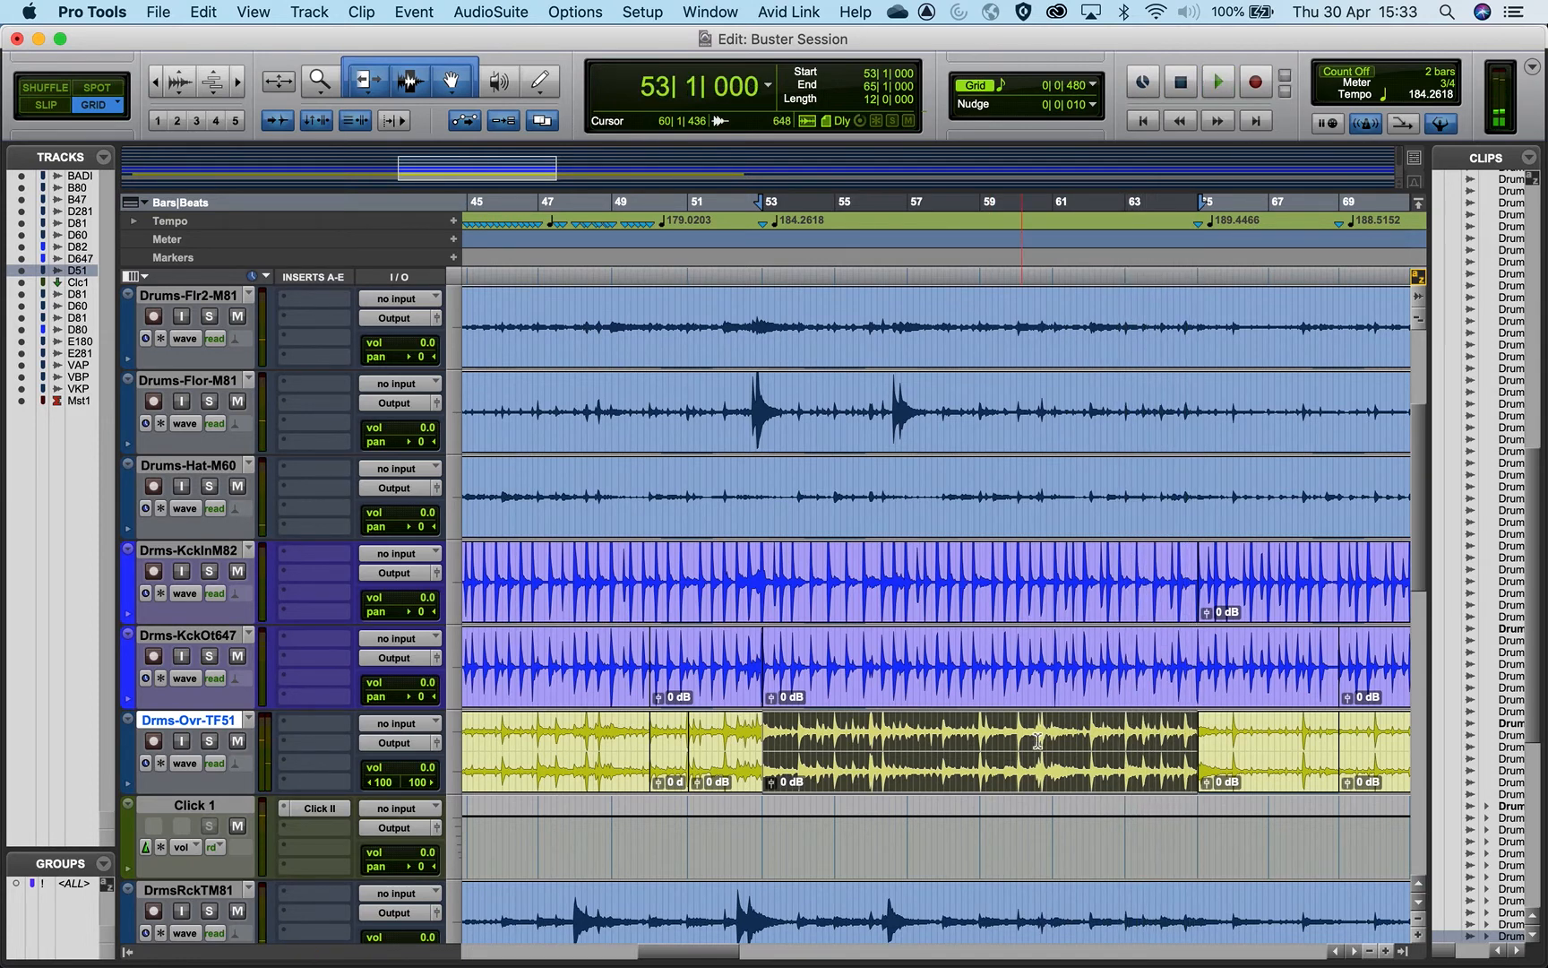
# Step: Examine the overhead transients around bars 59 to 62 and play the passage from bar 59
pyautogui.click(1035, 731)
pyautogui.press('t')
pyautogui.press('t')
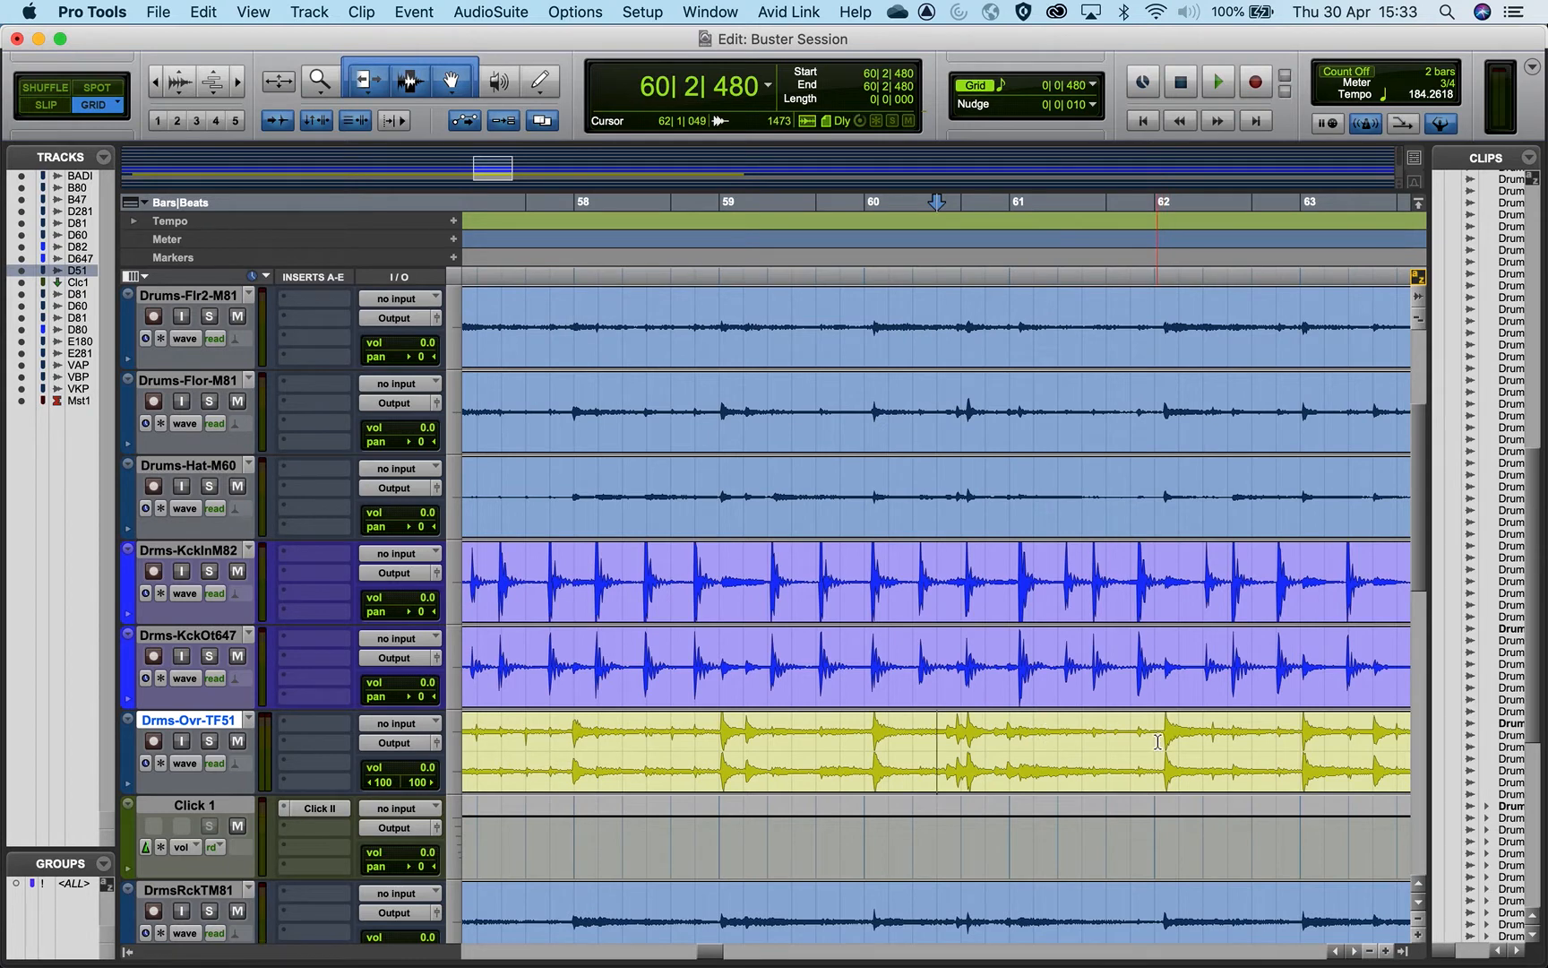
pyautogui.moveTo(853, 724); pyautogui.dragTo(1178, 715)
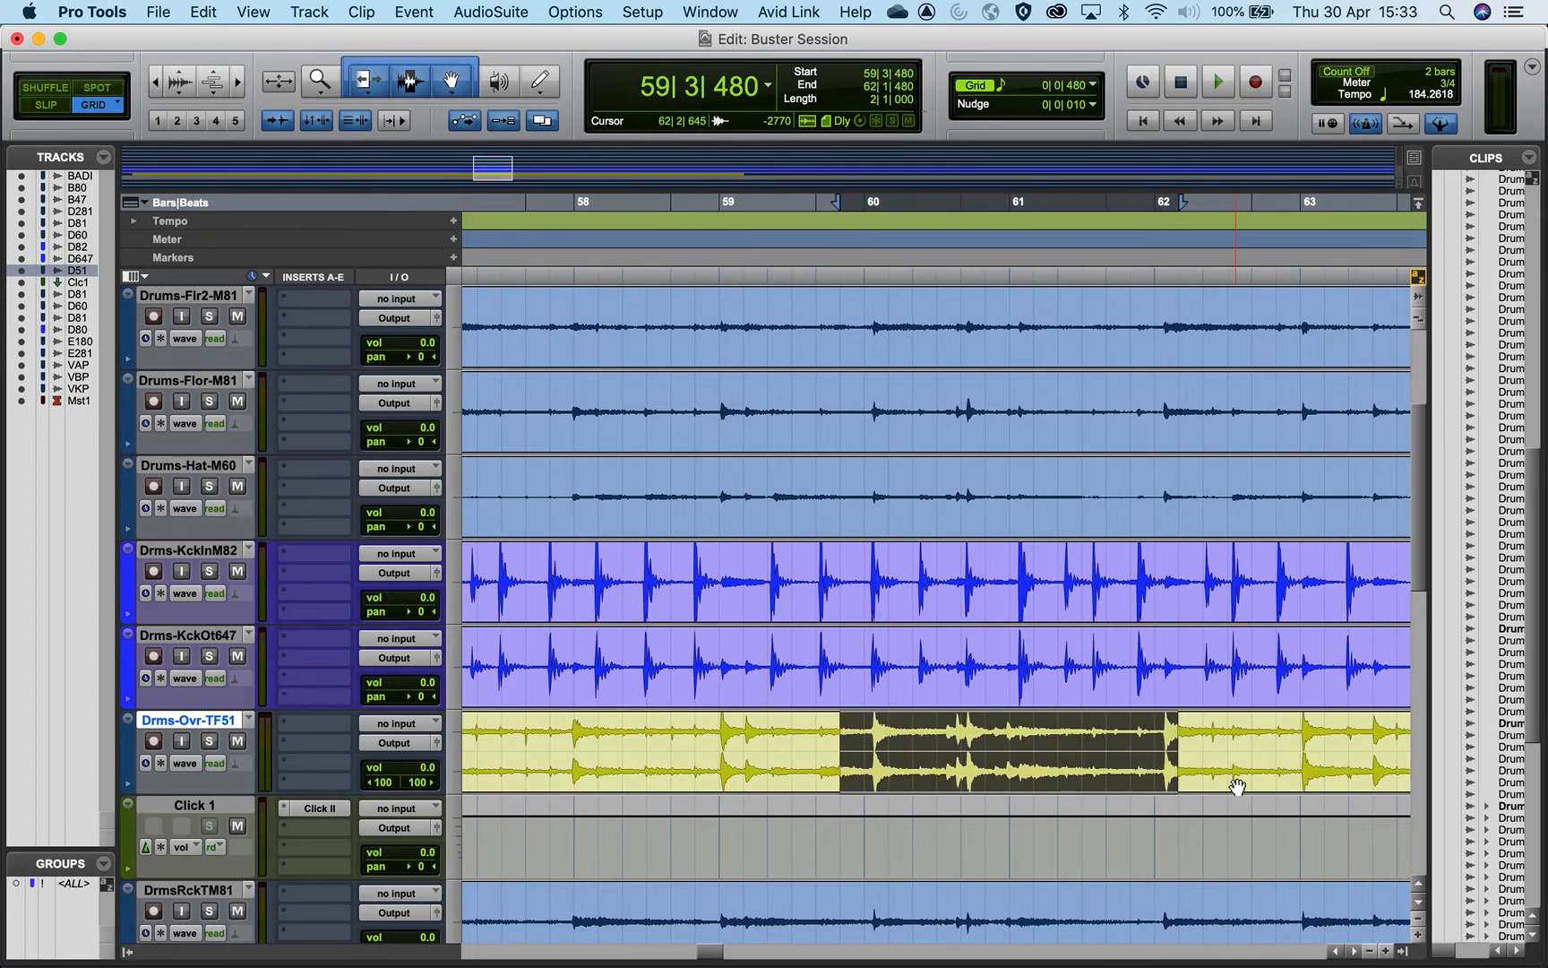
pyautogui.click(719, 736)
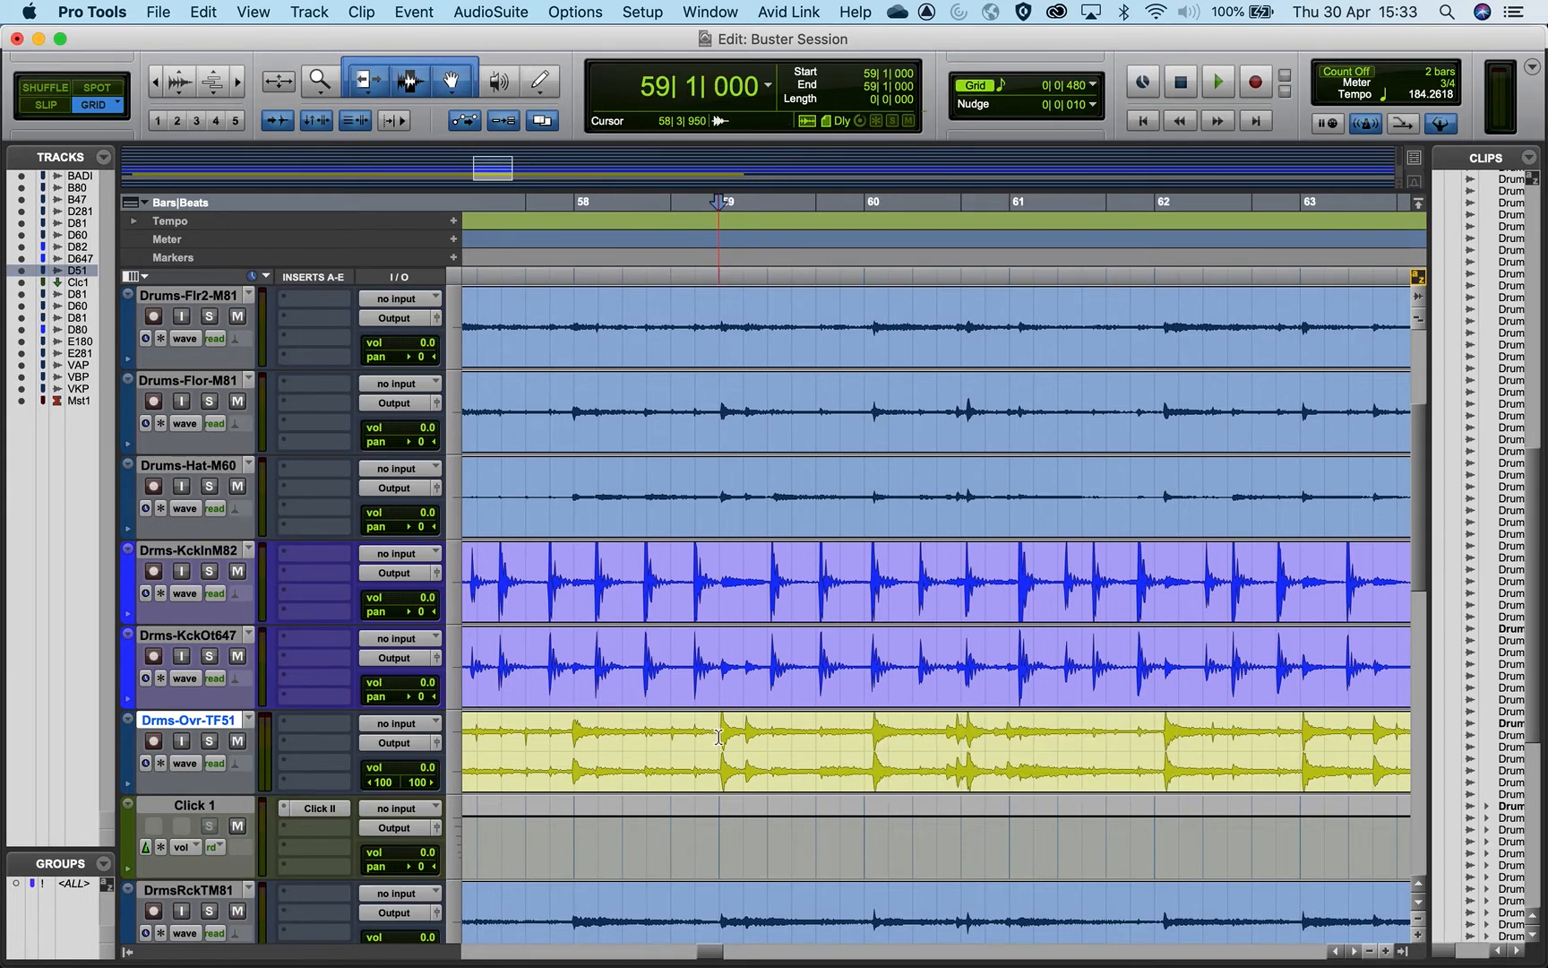
pyautogui.press('space')
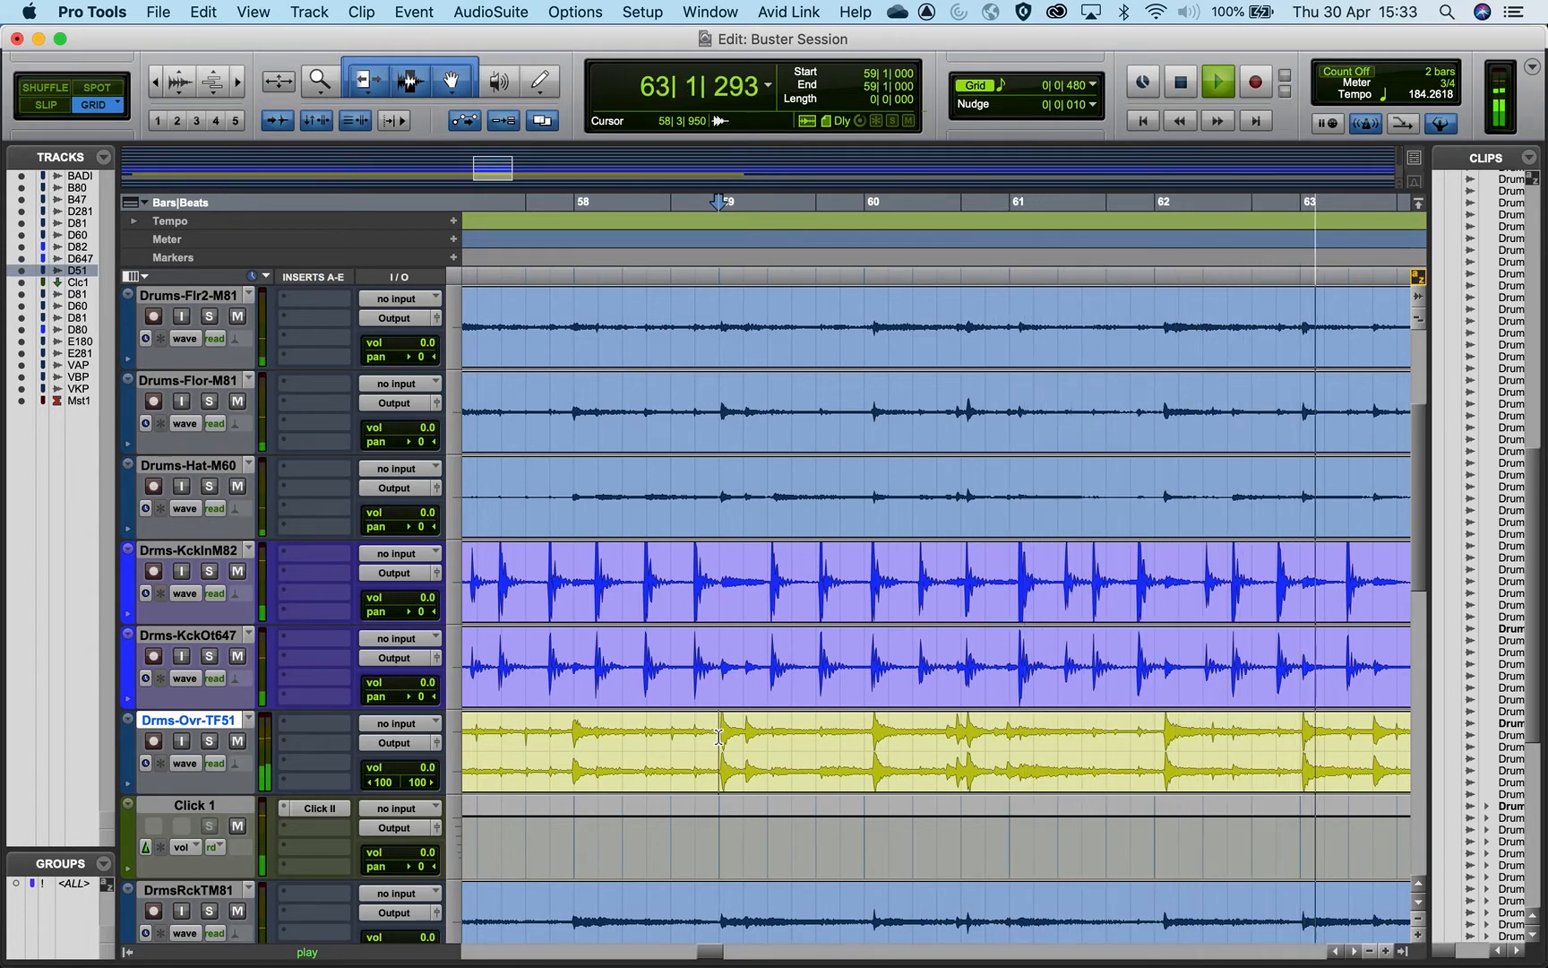
pyautogui.press('space')
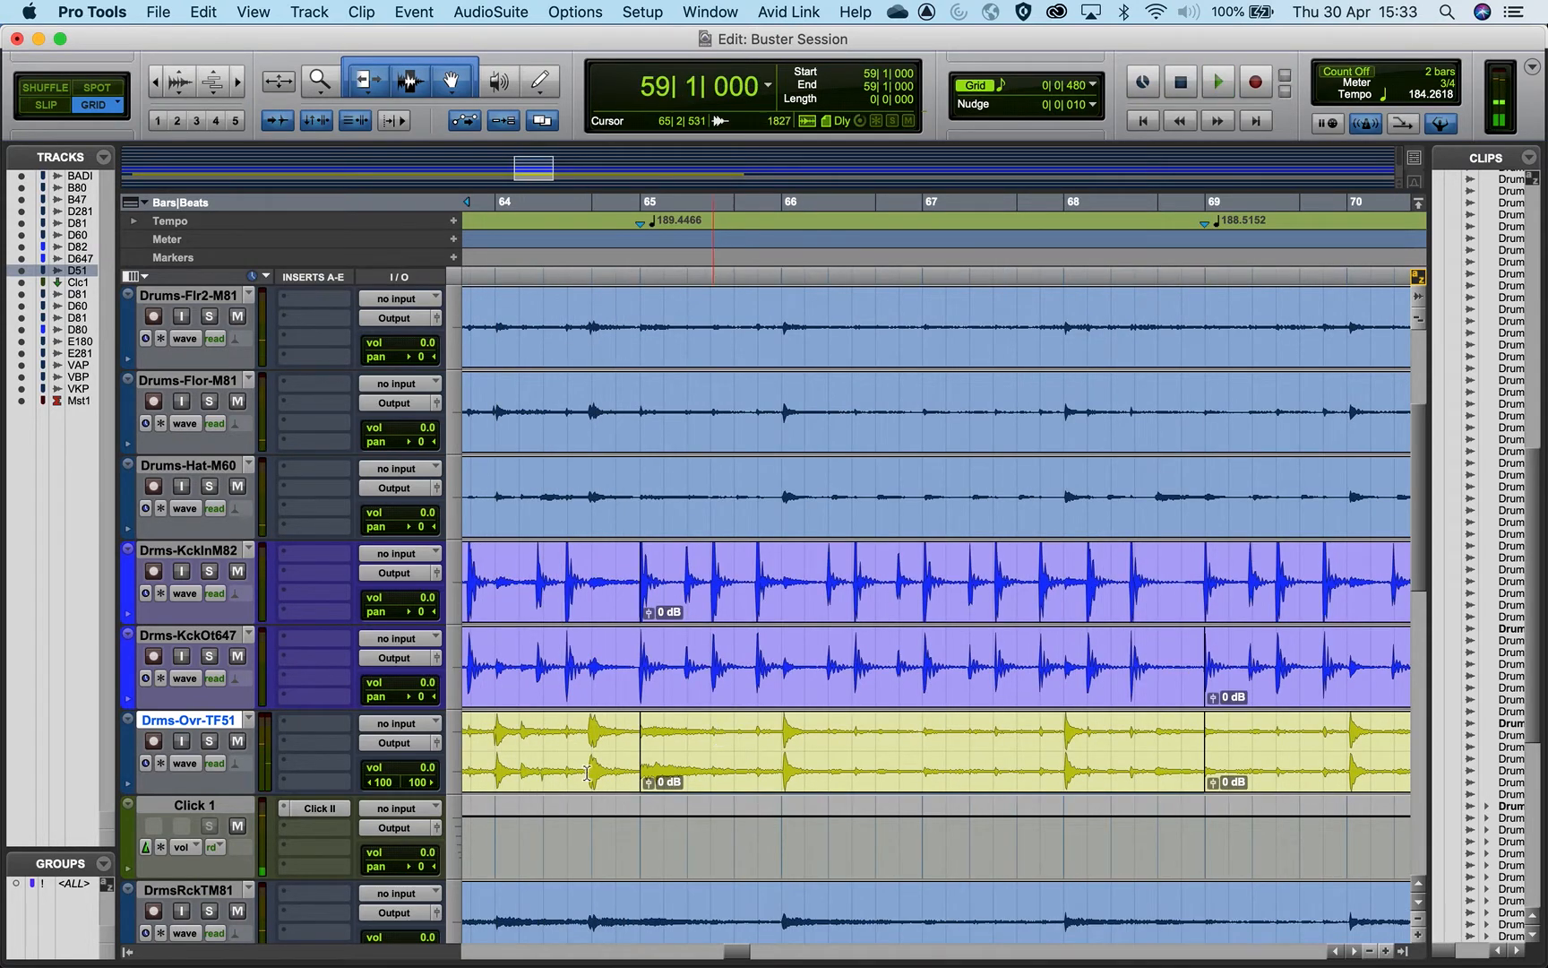
# Step: Reselect the whole overhead clip spanning bars 53 to 65 and play it from its start
pyautogui.click(514, 786)
pyautogui.press('space')
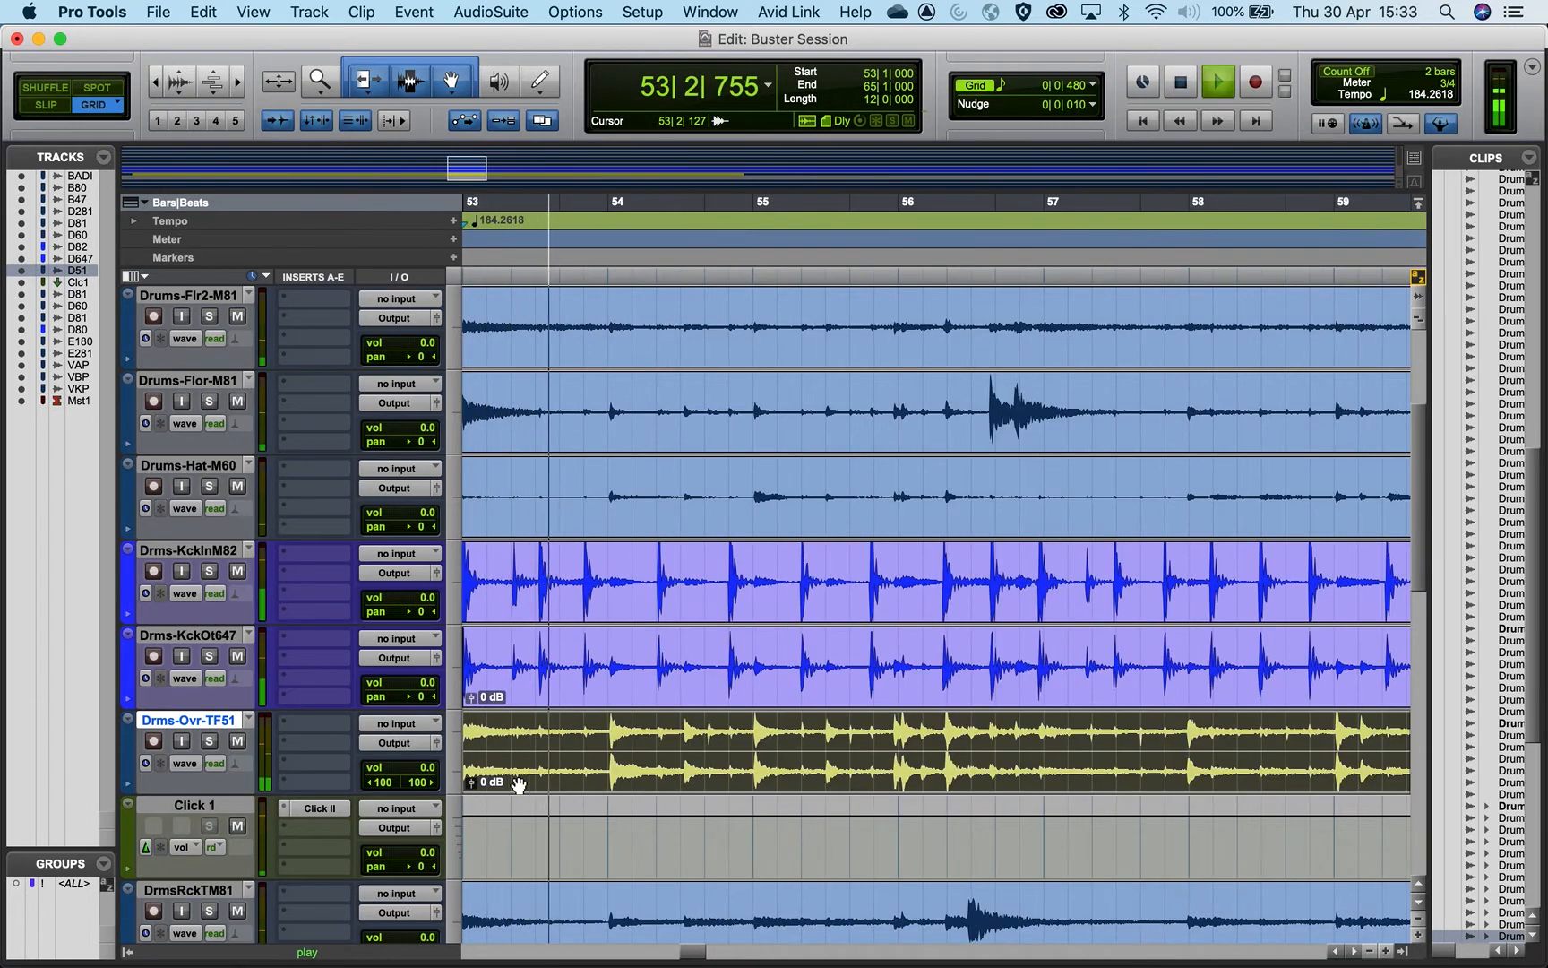
pyautogui.press('super+bracketleft')
pyautogui.press('super+bracketleft')
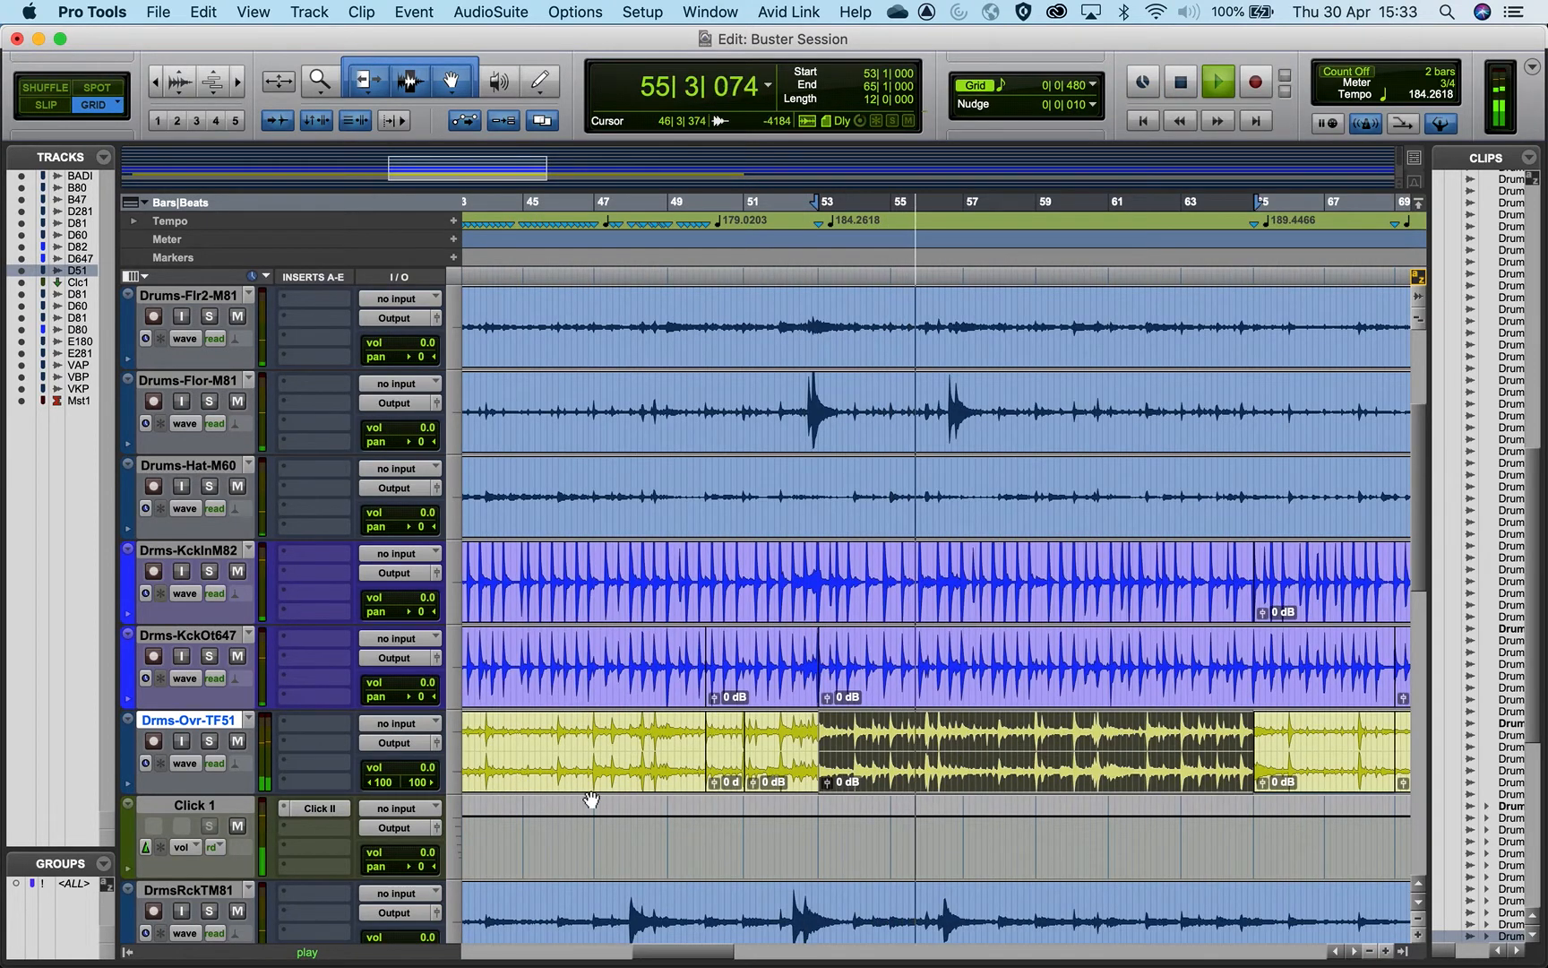
pyautogui.press('space')
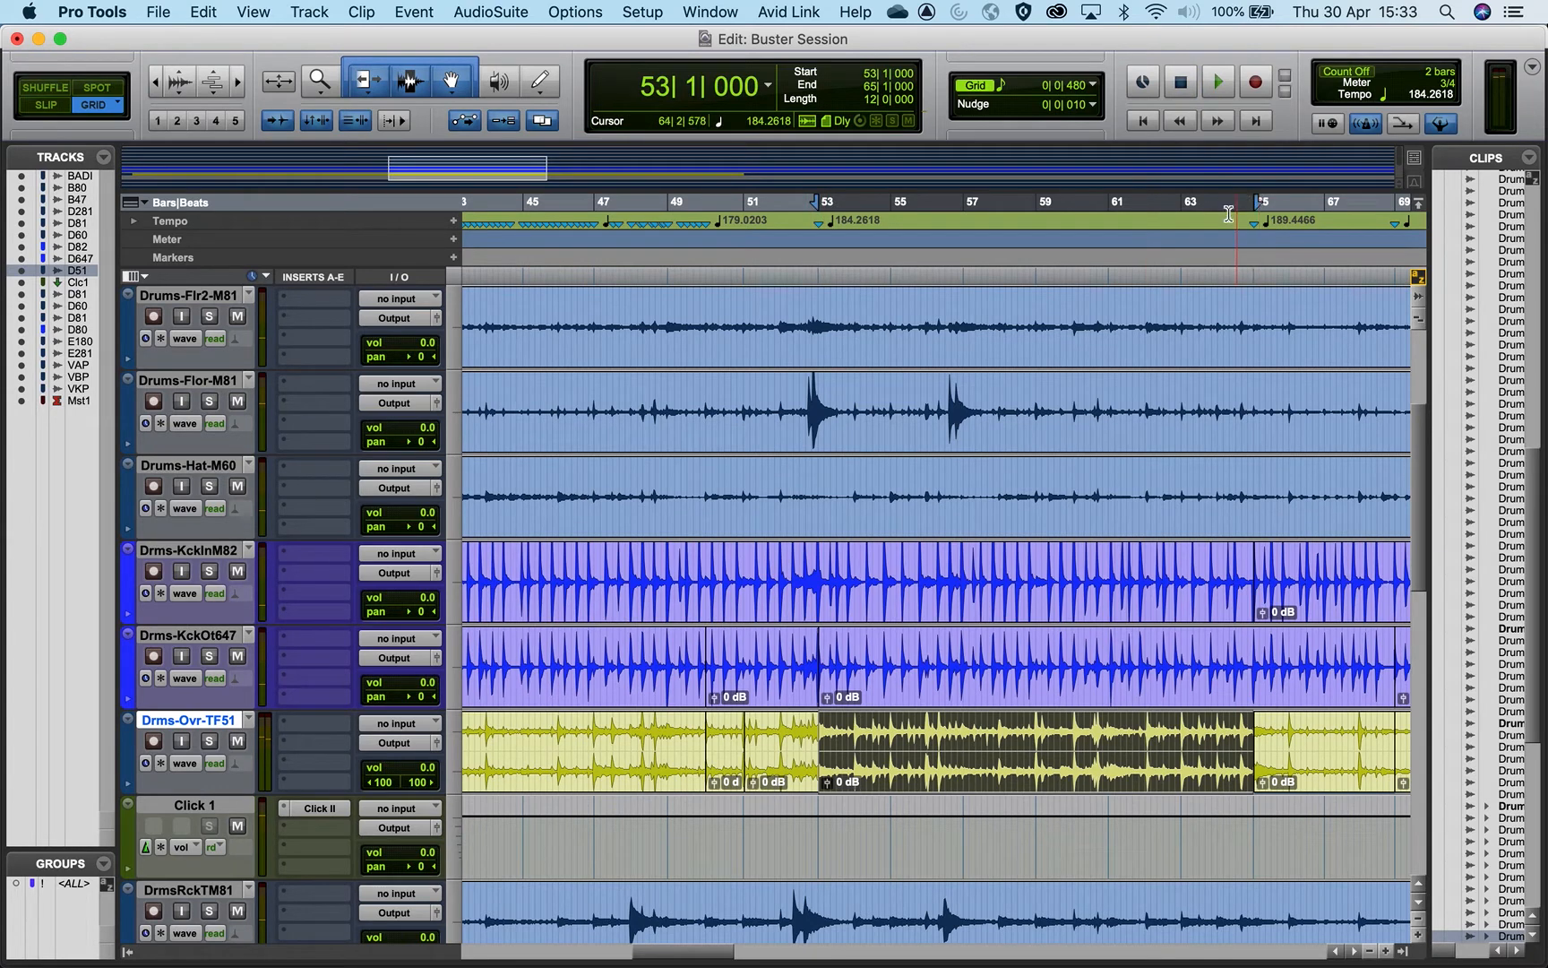
# Step: Open Beat Detective for the selected overhead clip and analyze it with Enhanced Resolution in Bar | Beat Marker Generation mode
pyautogui.click(397, 13)
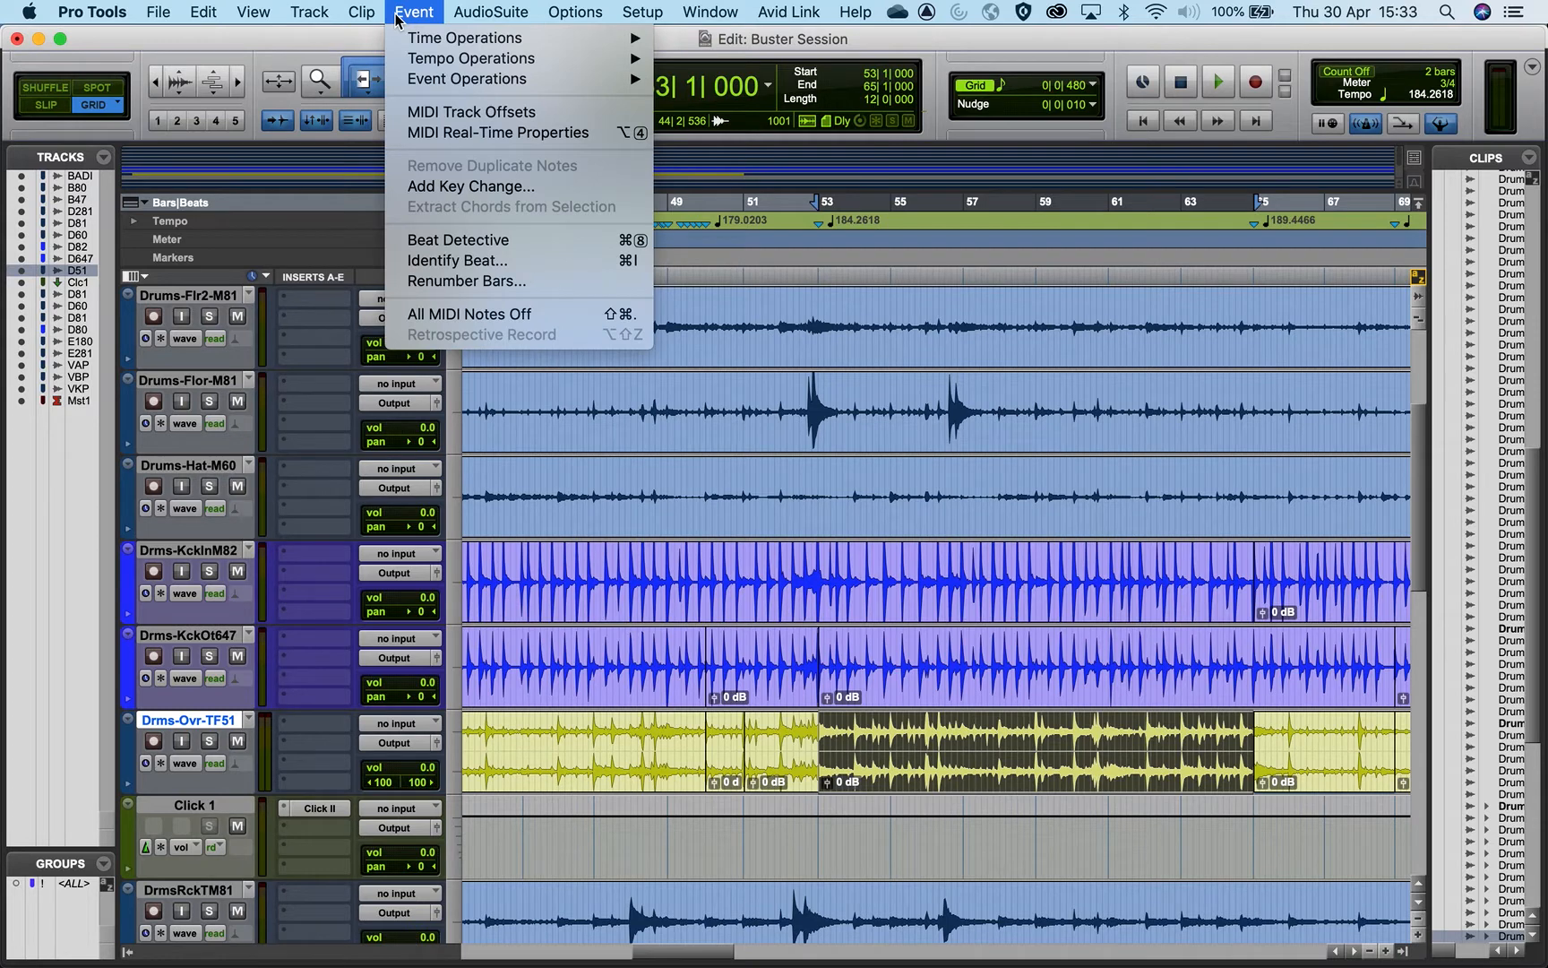
pyautogui.click(435, 239)
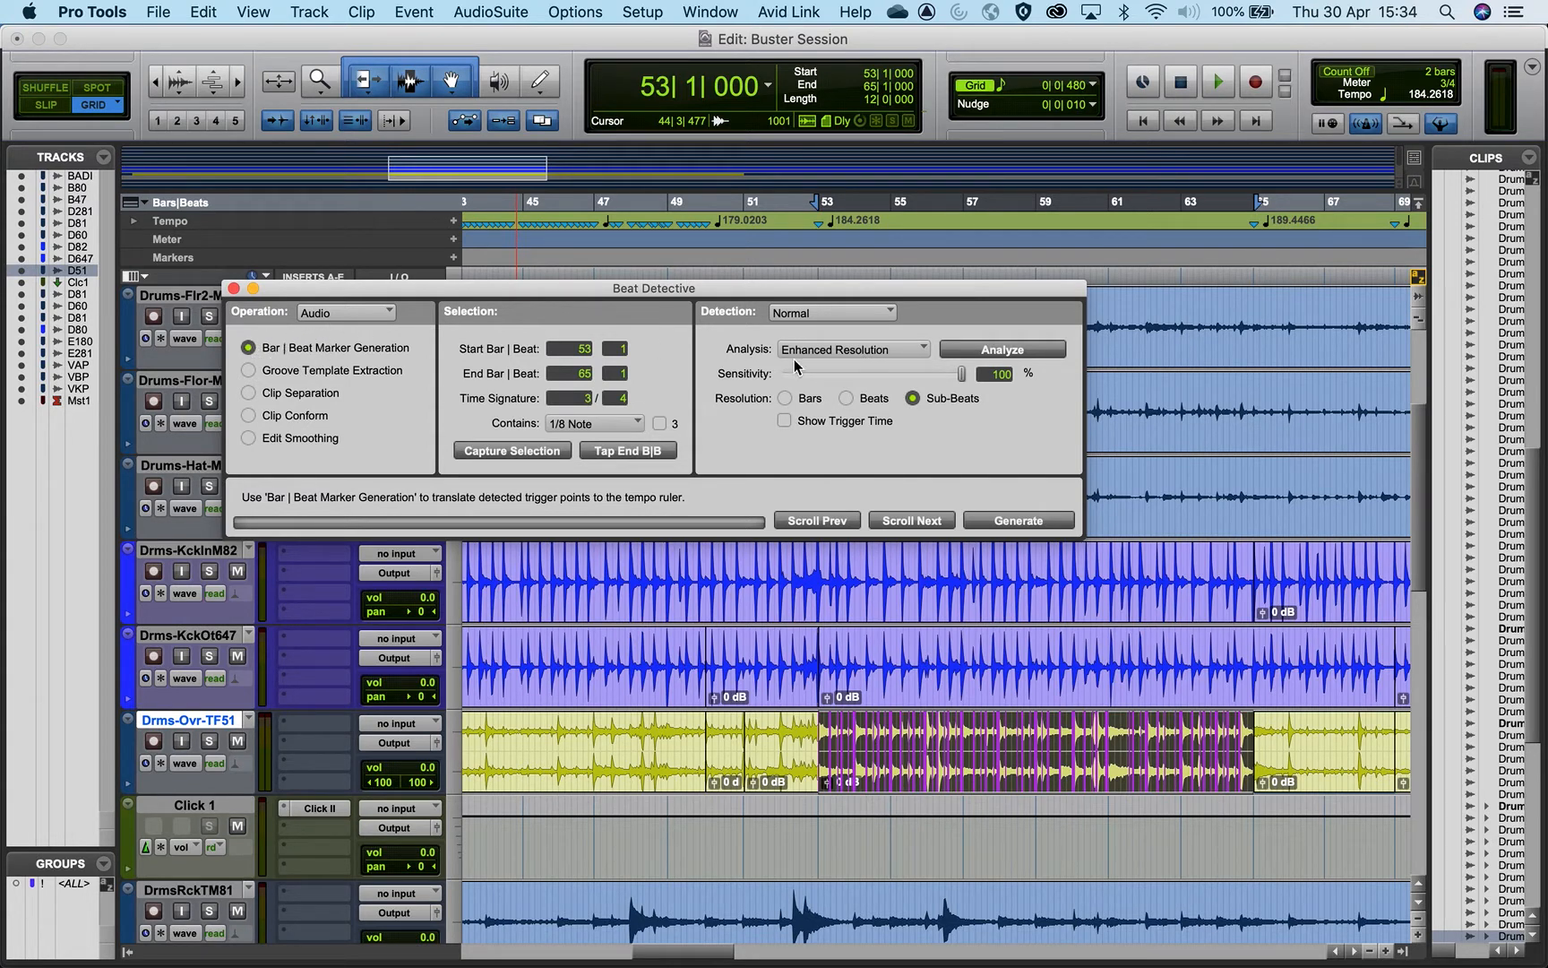
pyautogui.click(959, 349)
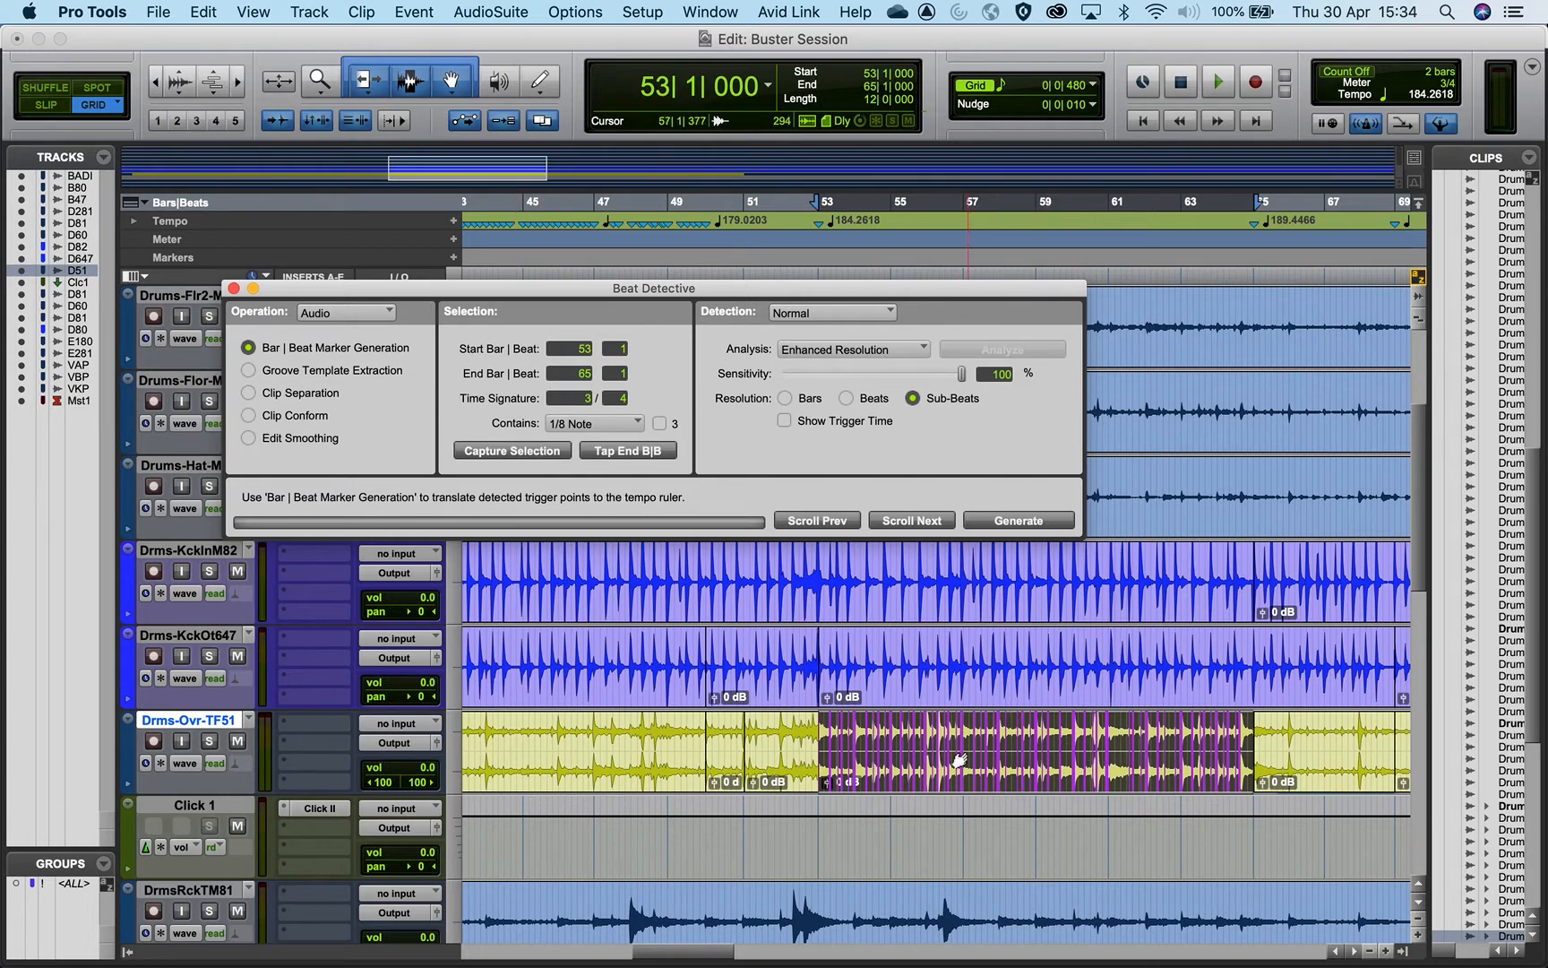
# Step: Try the Bars detection resolution in Beat Detective and analyze the overhead clip again
pyautogui.click(785, 398)
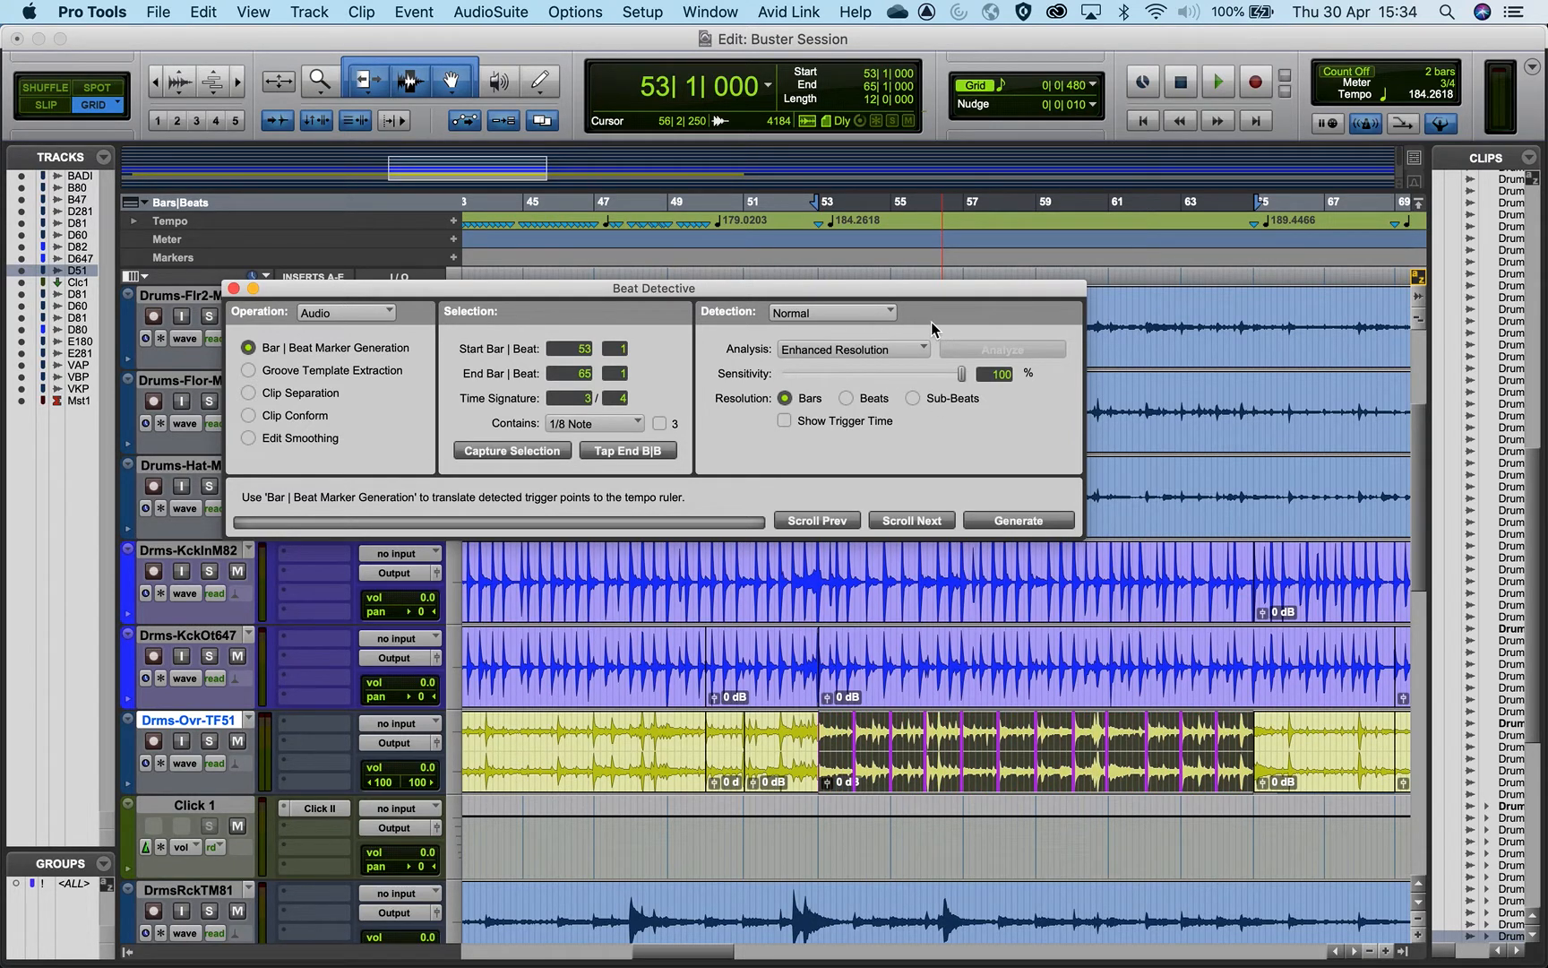
pyautogui.click(982, 726)
pyautogui.click(979, 773)
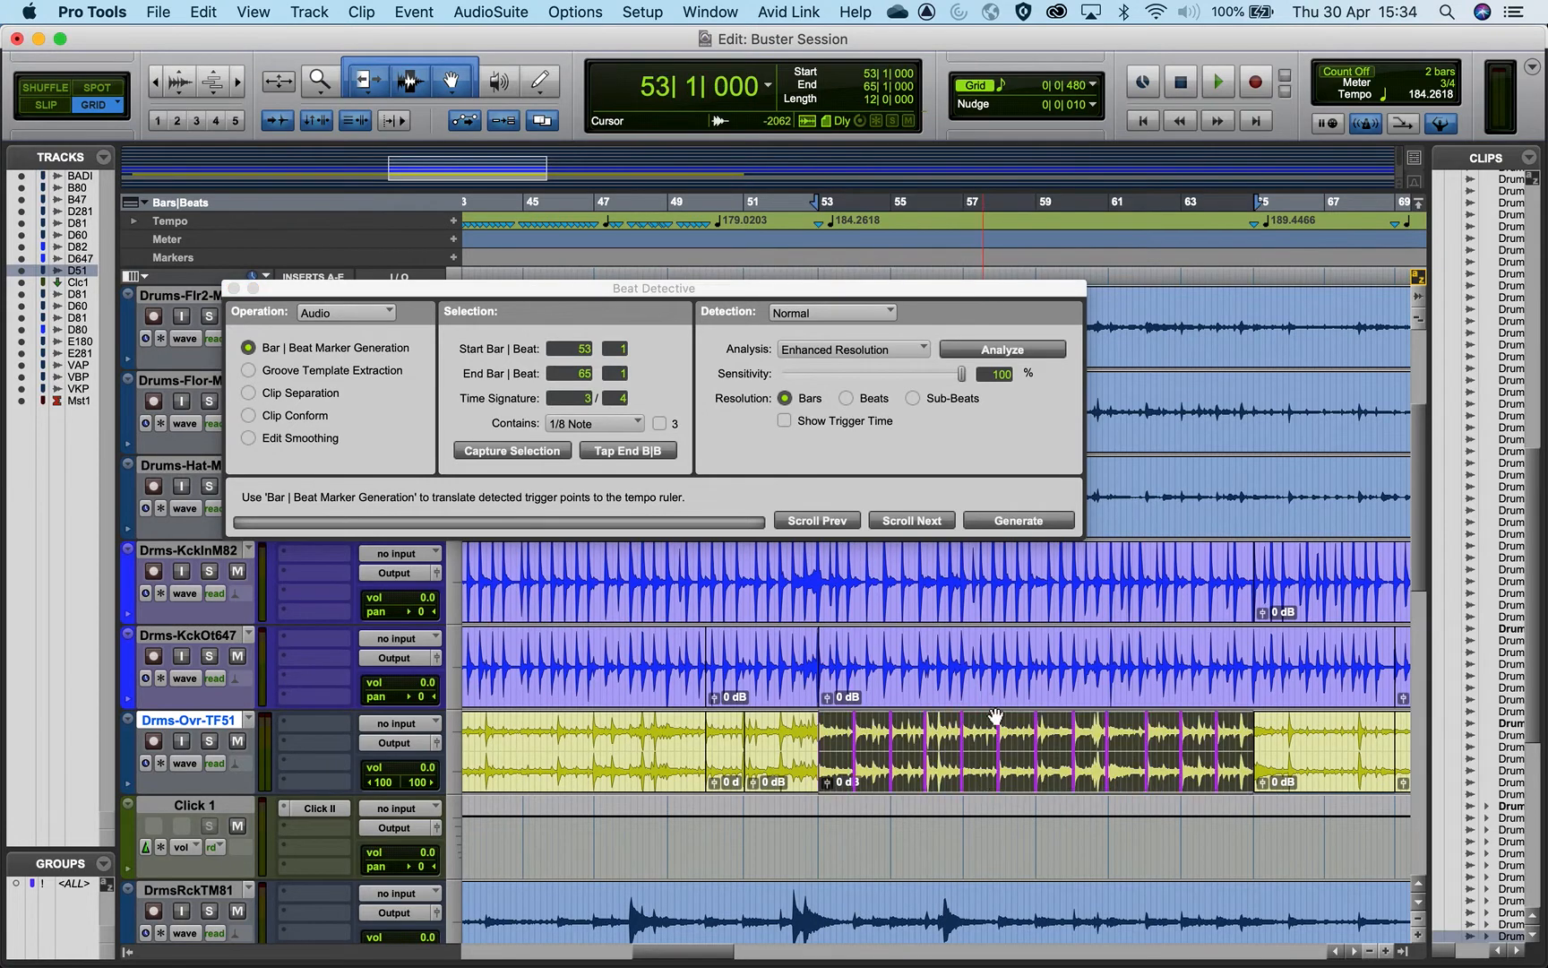
pyautogui.click(972, 351)
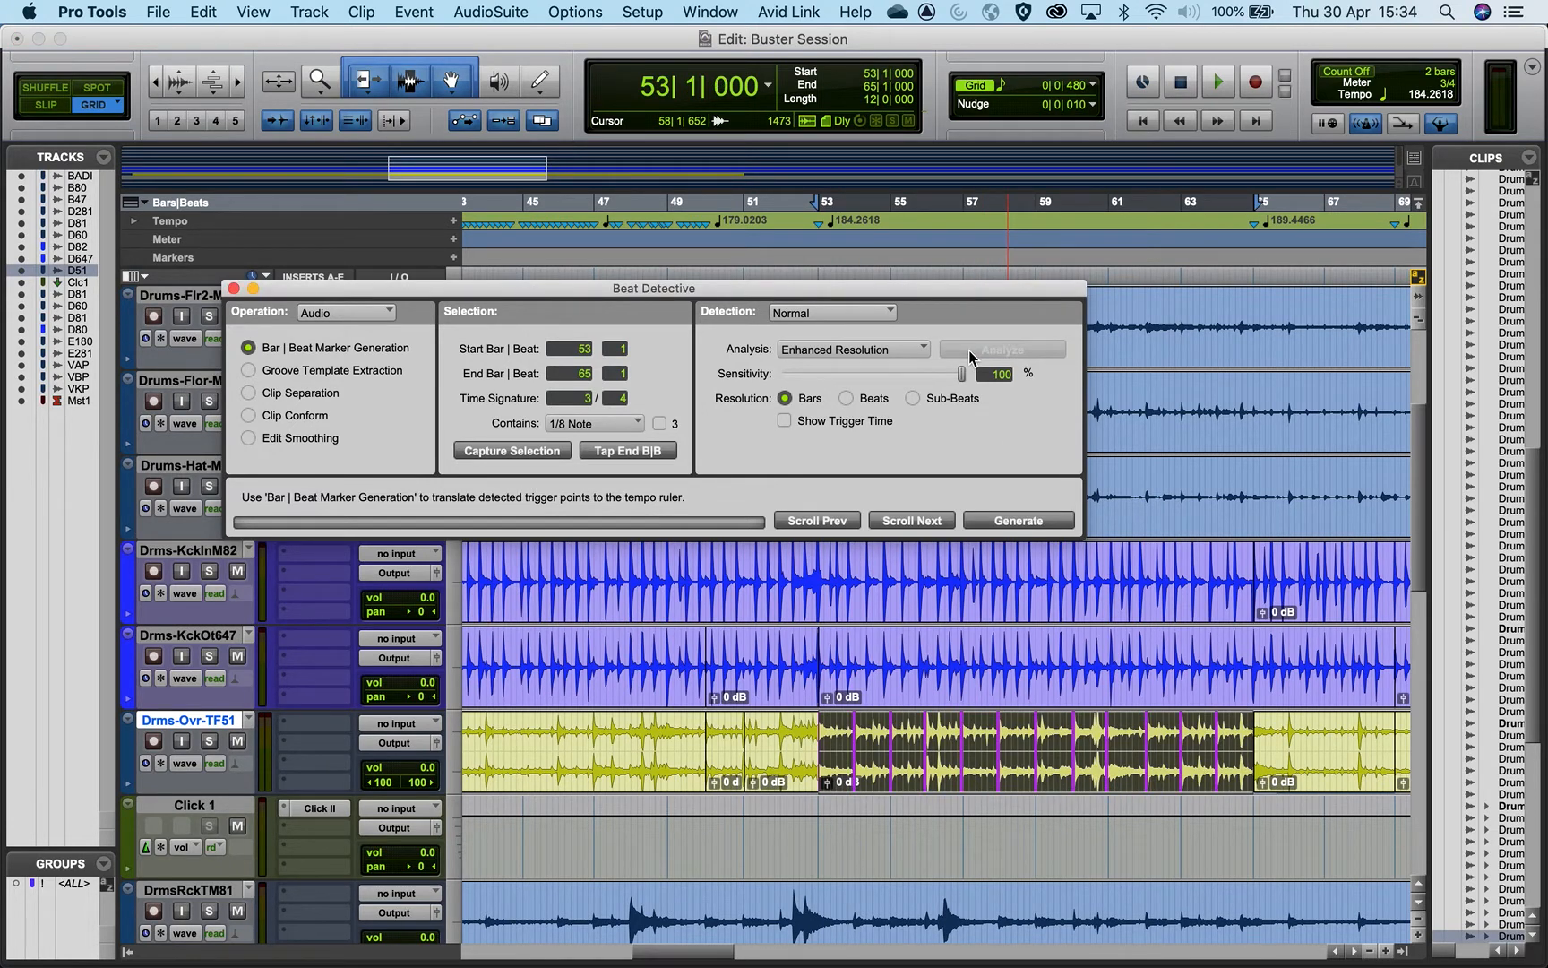
# Step: Set the Beat Detective resolution to Sub-Beats and reanalyze the overhead clip
pyautogui.click(913, 399)
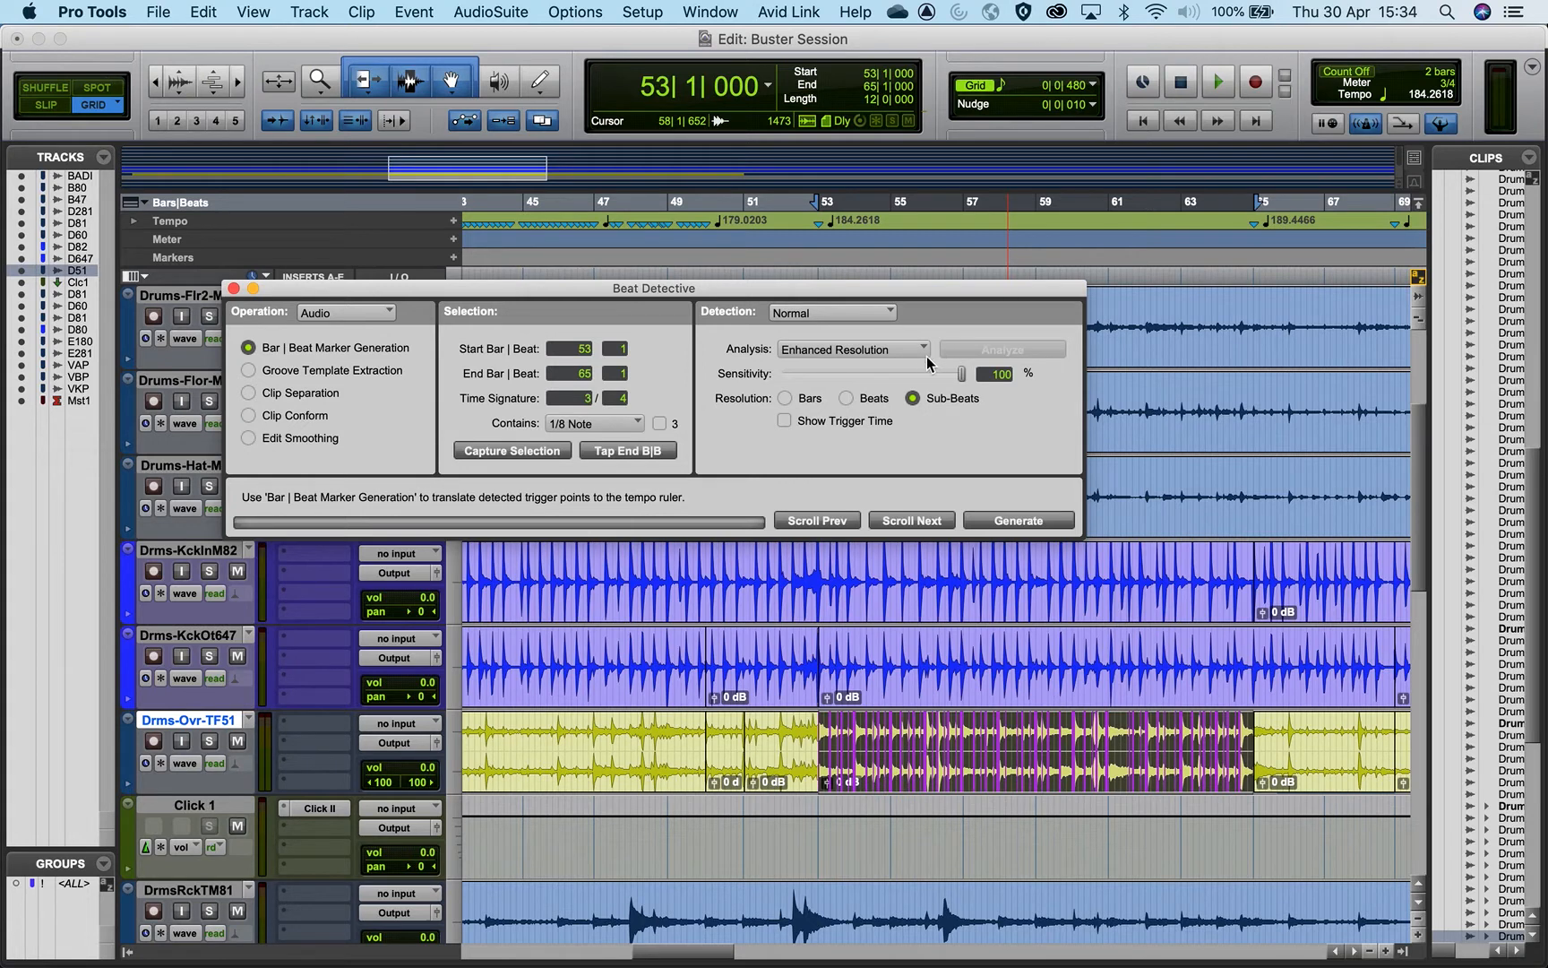
pyautogui.click(1026, 727)
pyautogui.click(1020, 777)
pyautogui.click(995, 350)
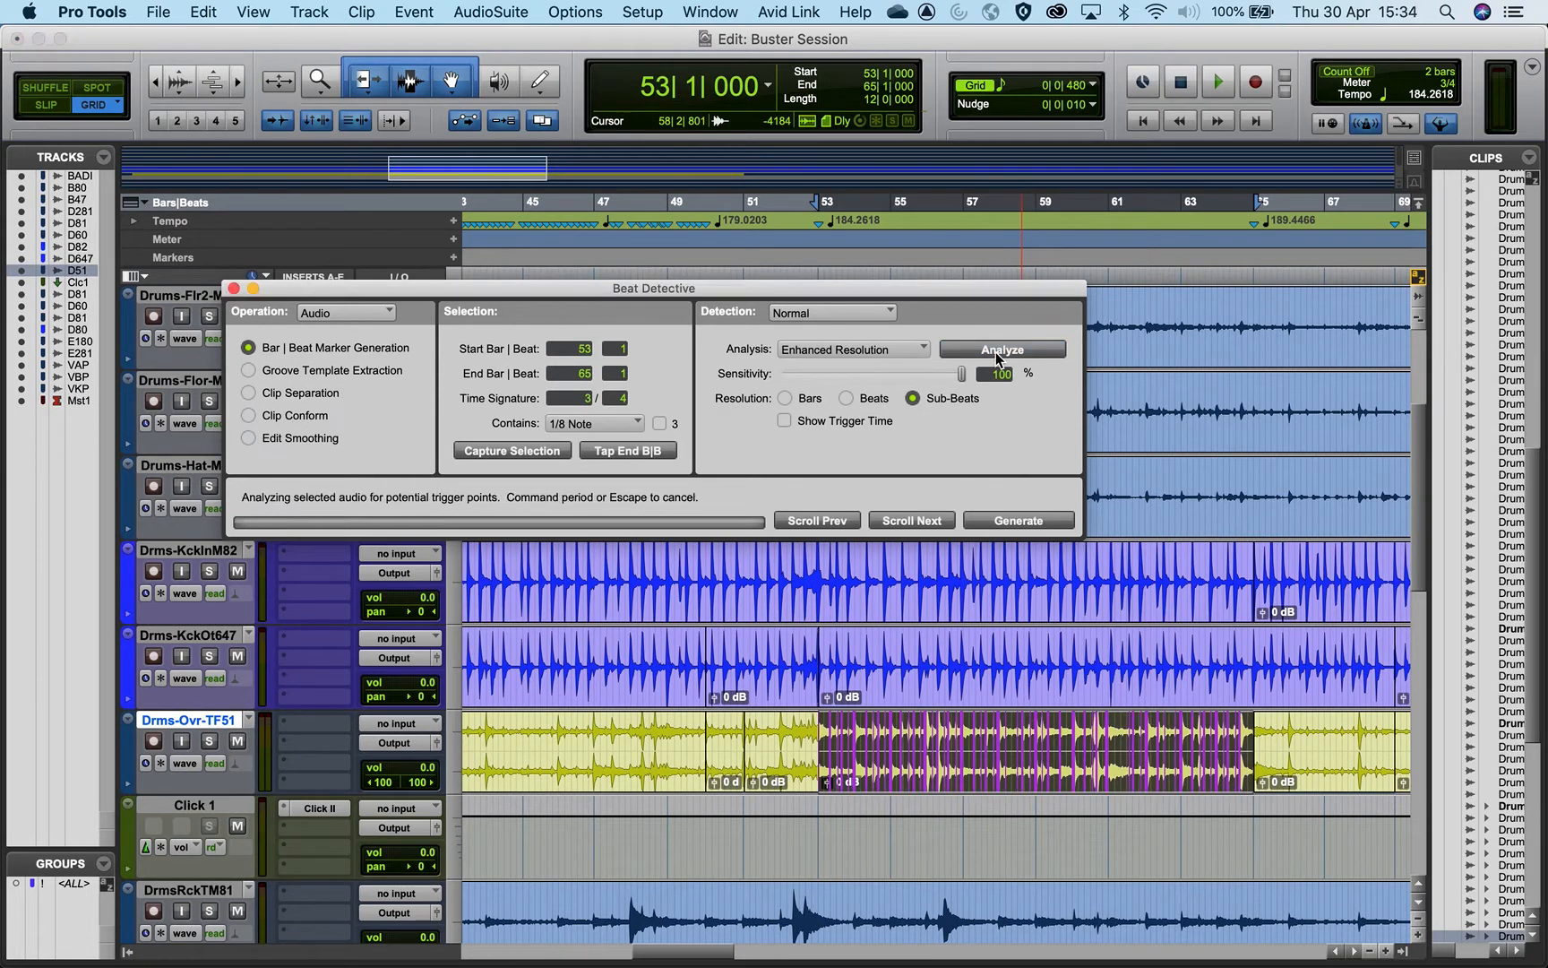
# Step: Generate the bar and beat markers with Preserve Sample Position (Don't Move), and close Beat Detective
pyautogui.click(984, 522)
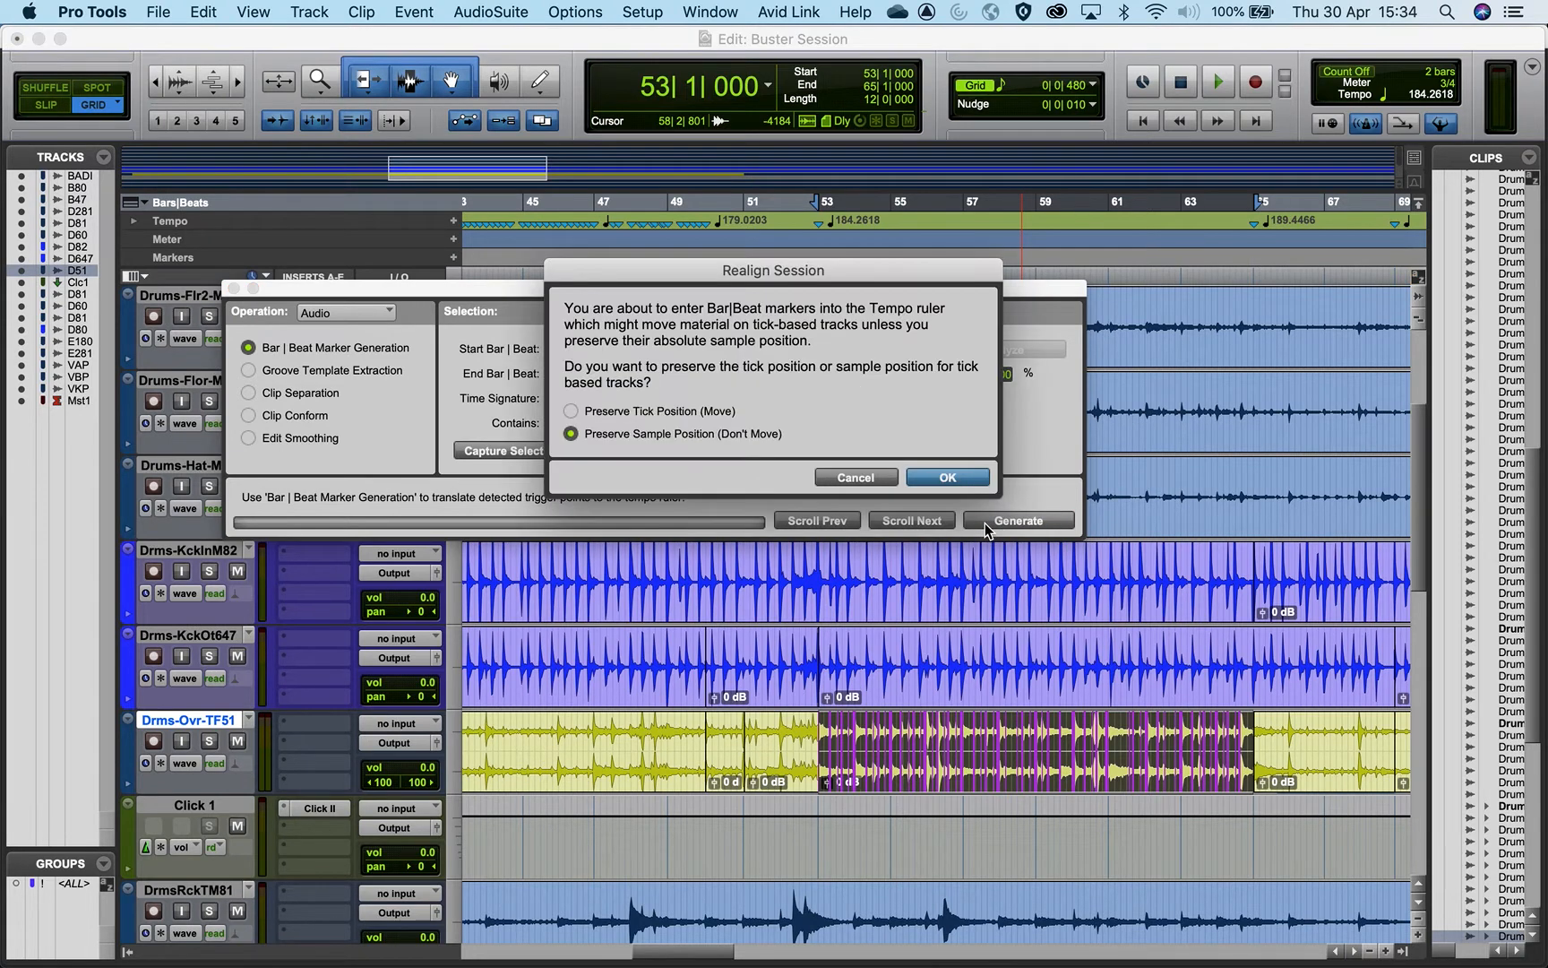
pyautogui.click(946, 476)
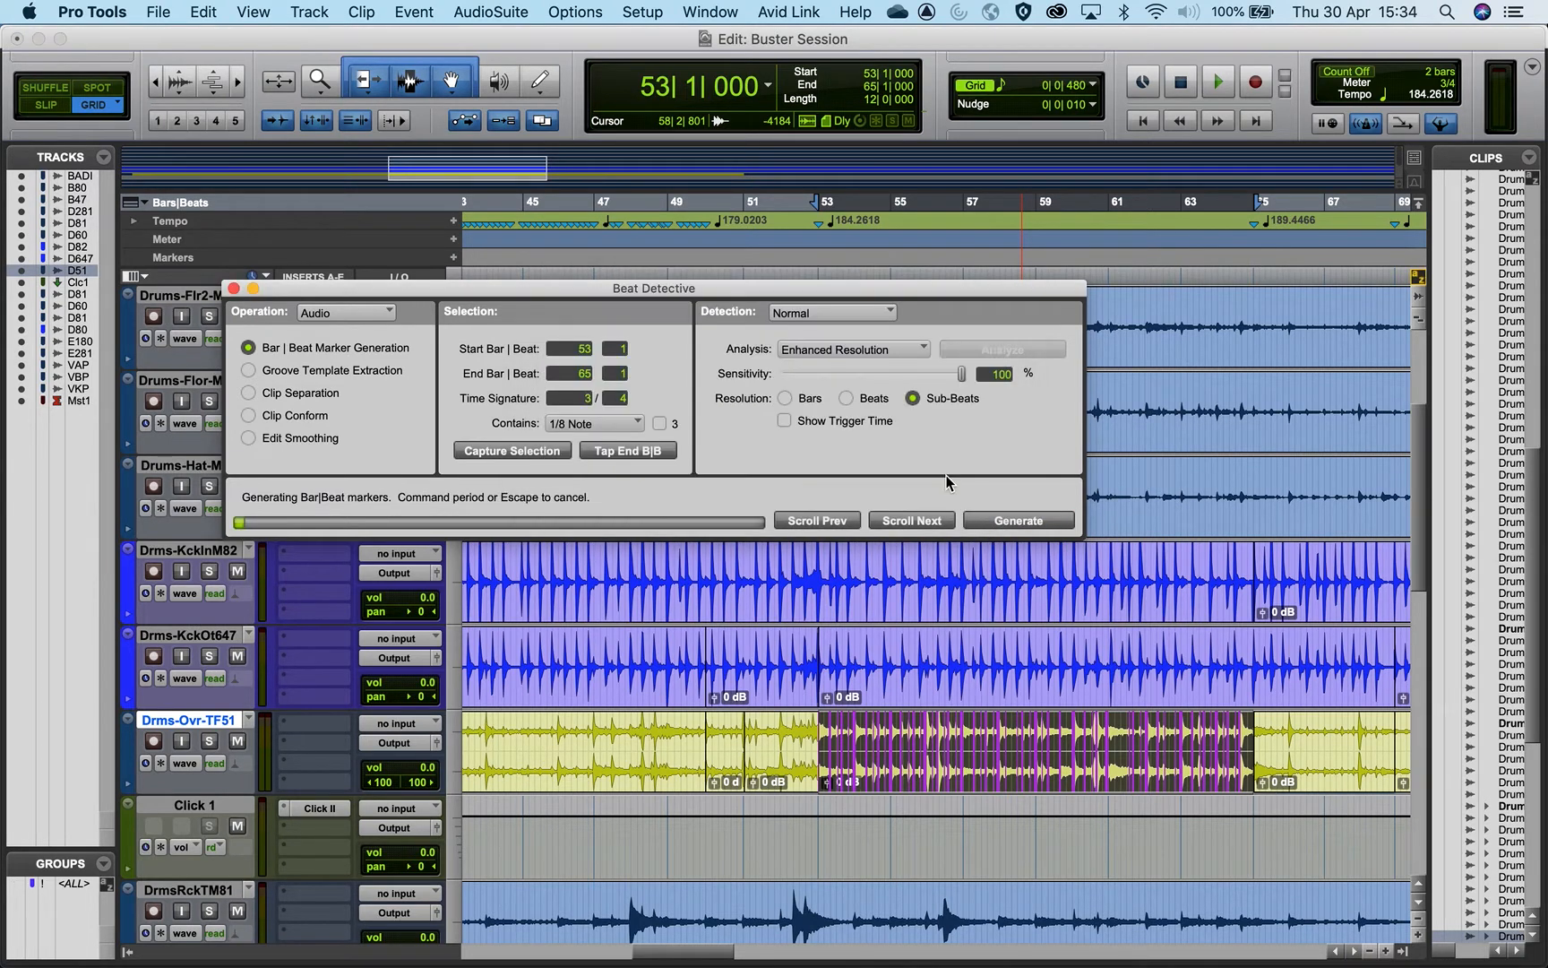
pyautogui.click(1065, 726)
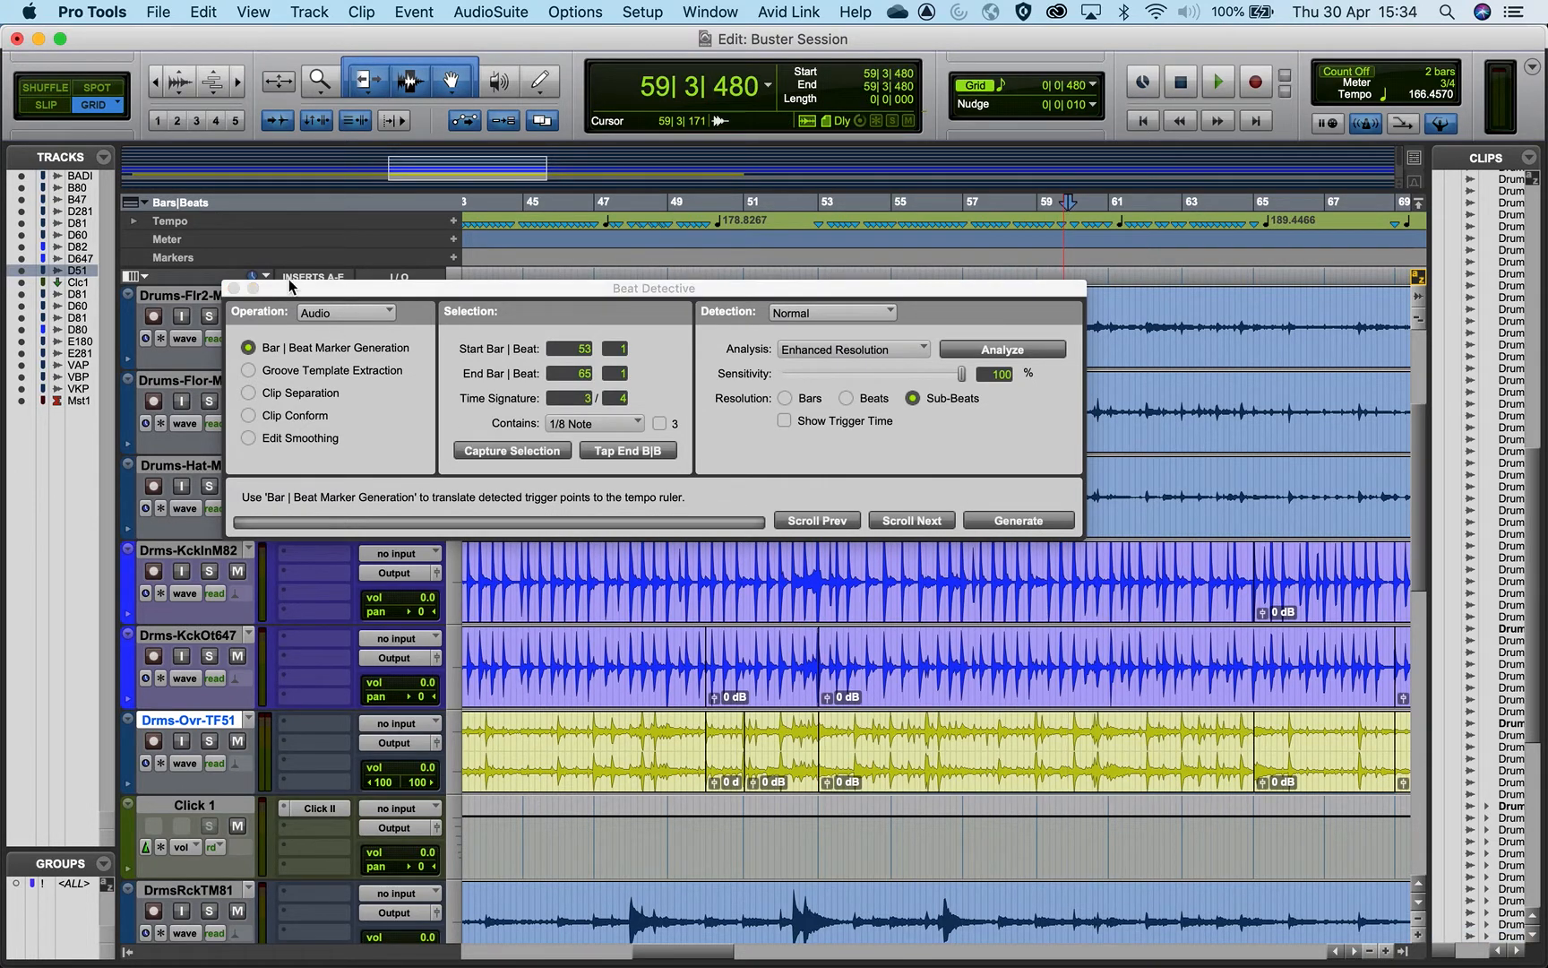
pyautogui.click(233, 288)
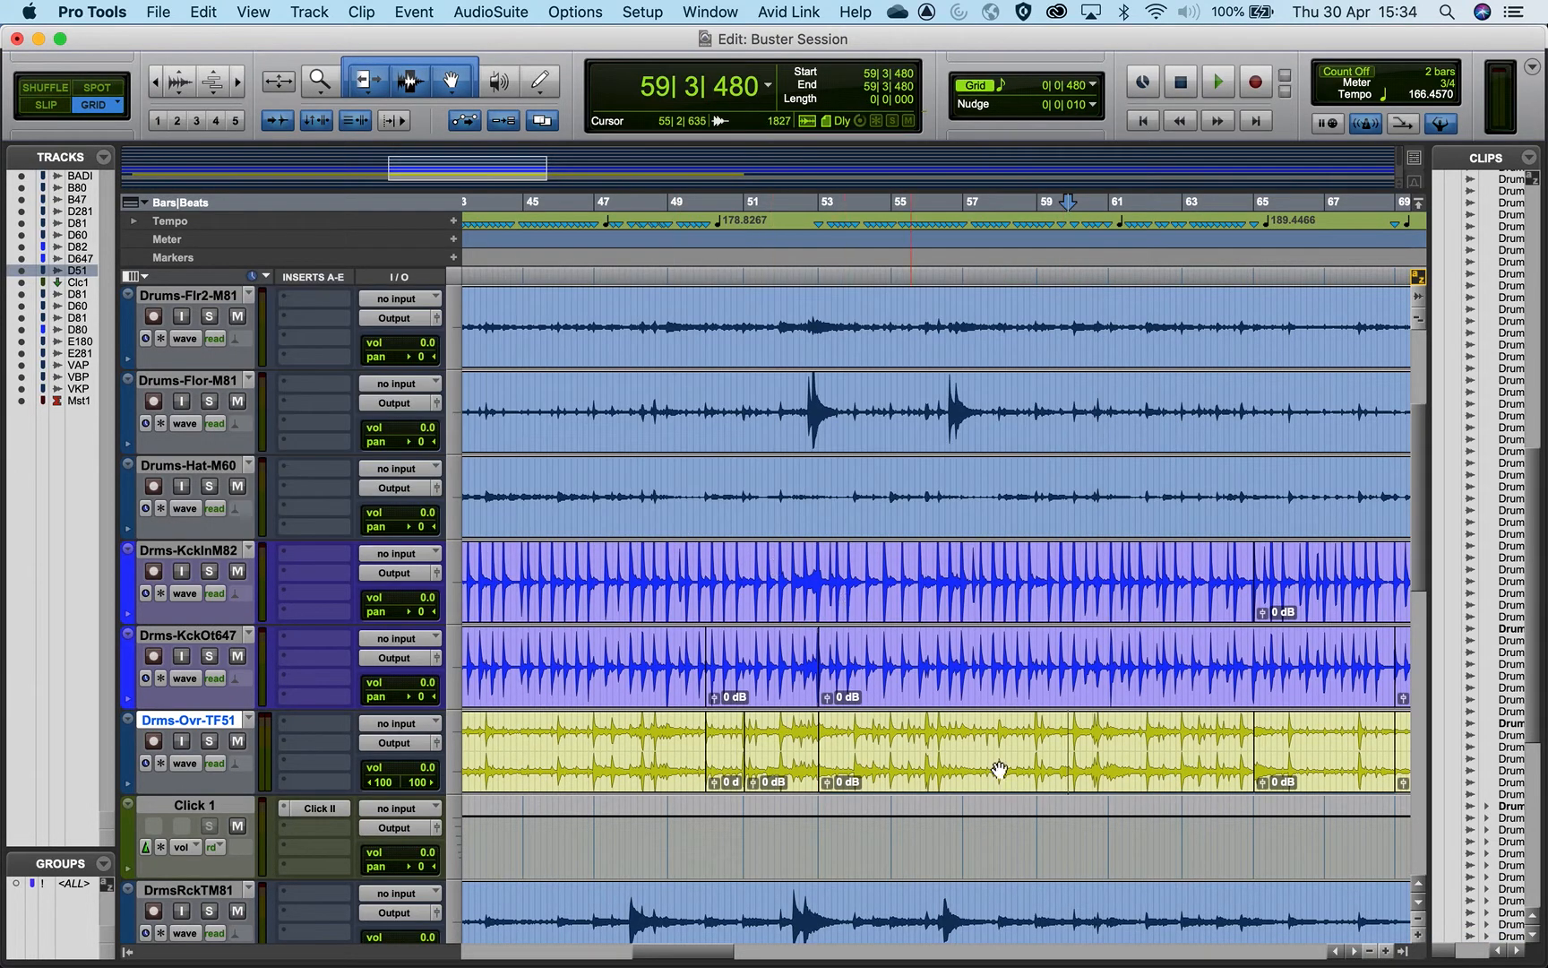
# Step: Play the overhead clip from bar 53 and follow how the new tempo markers line up with the drum hits
pyautogui.click(1041, 789)
pyautogui.press('space')
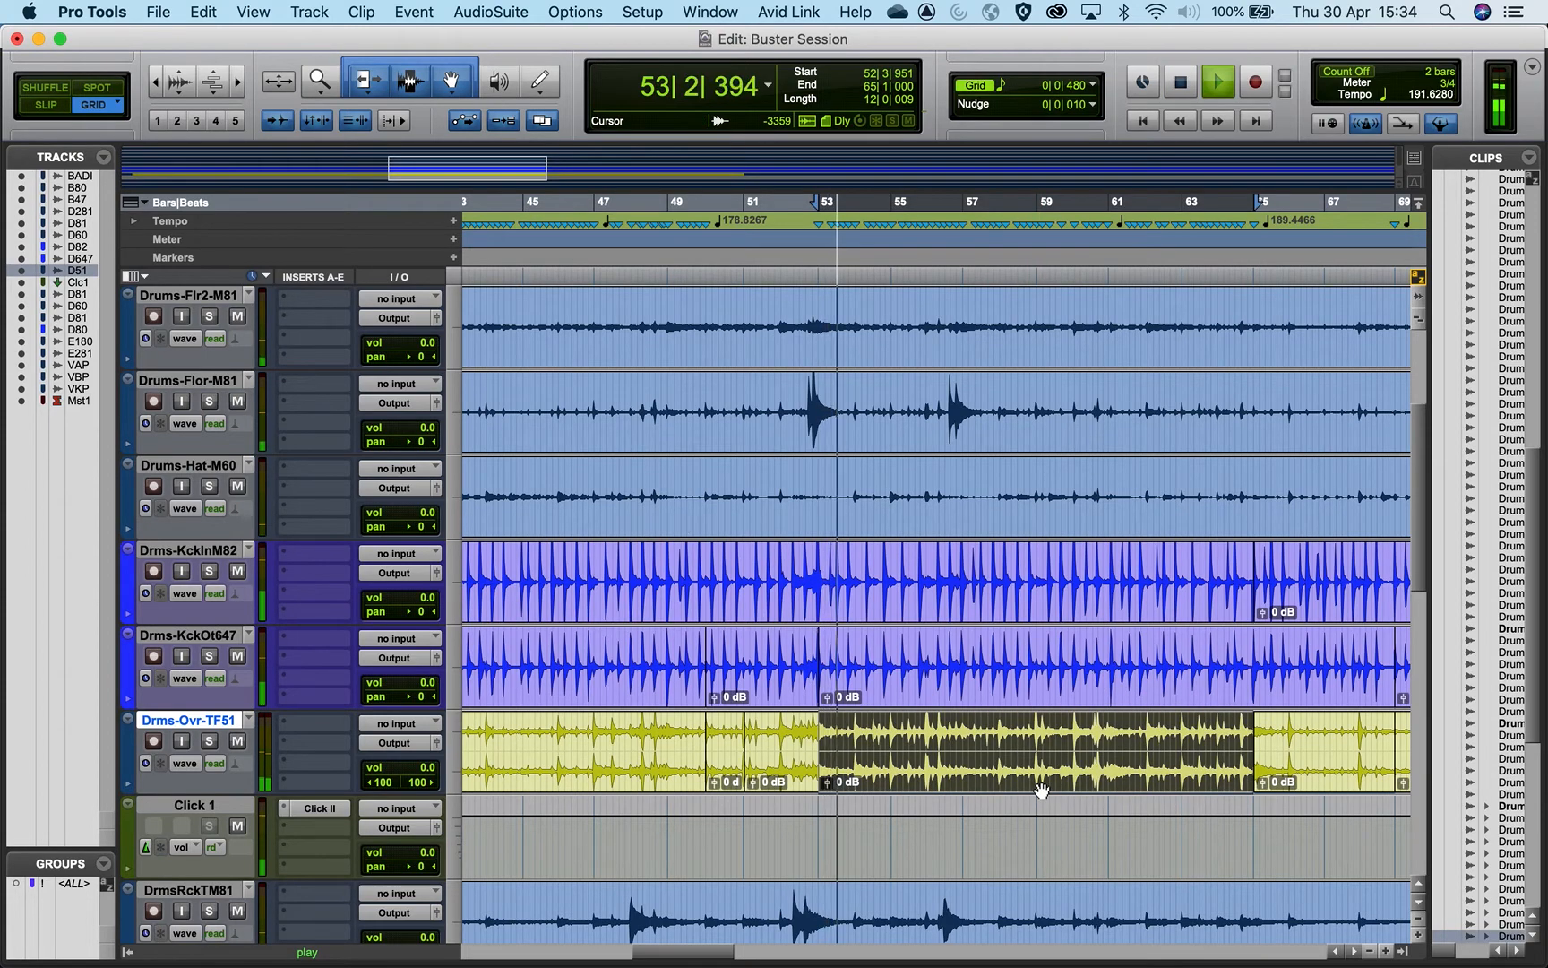
pyautogui.press('t')
pyautogui.press('t')
pyautogui.hscroll(4, 1041, 790)
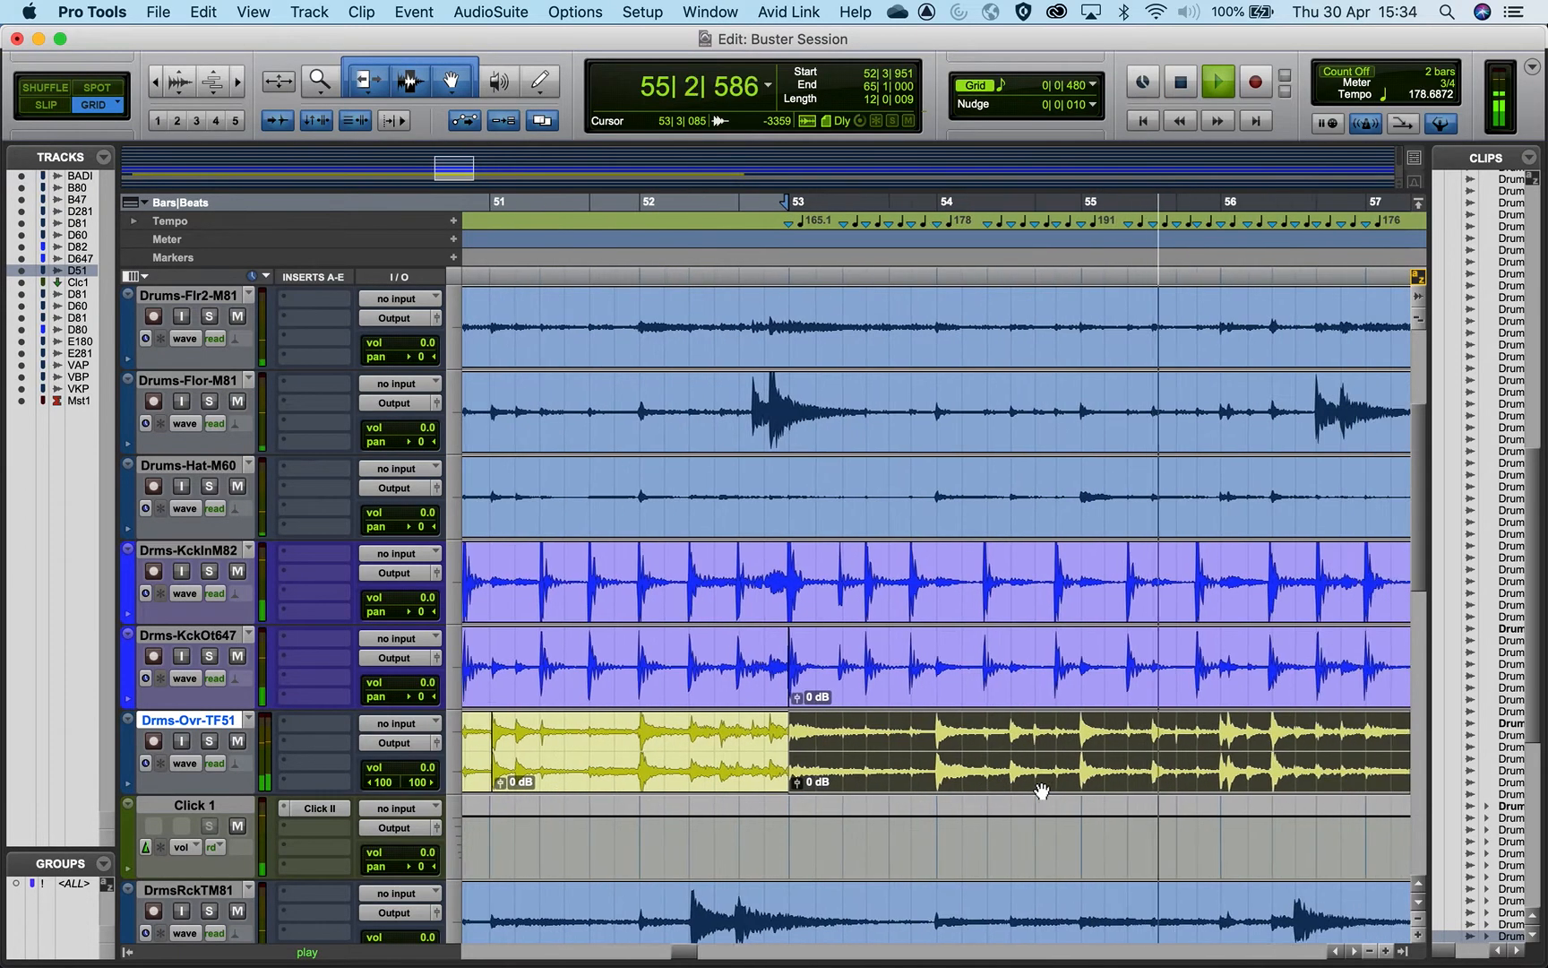
pyautogui.hscroll(3, 1041, 789)
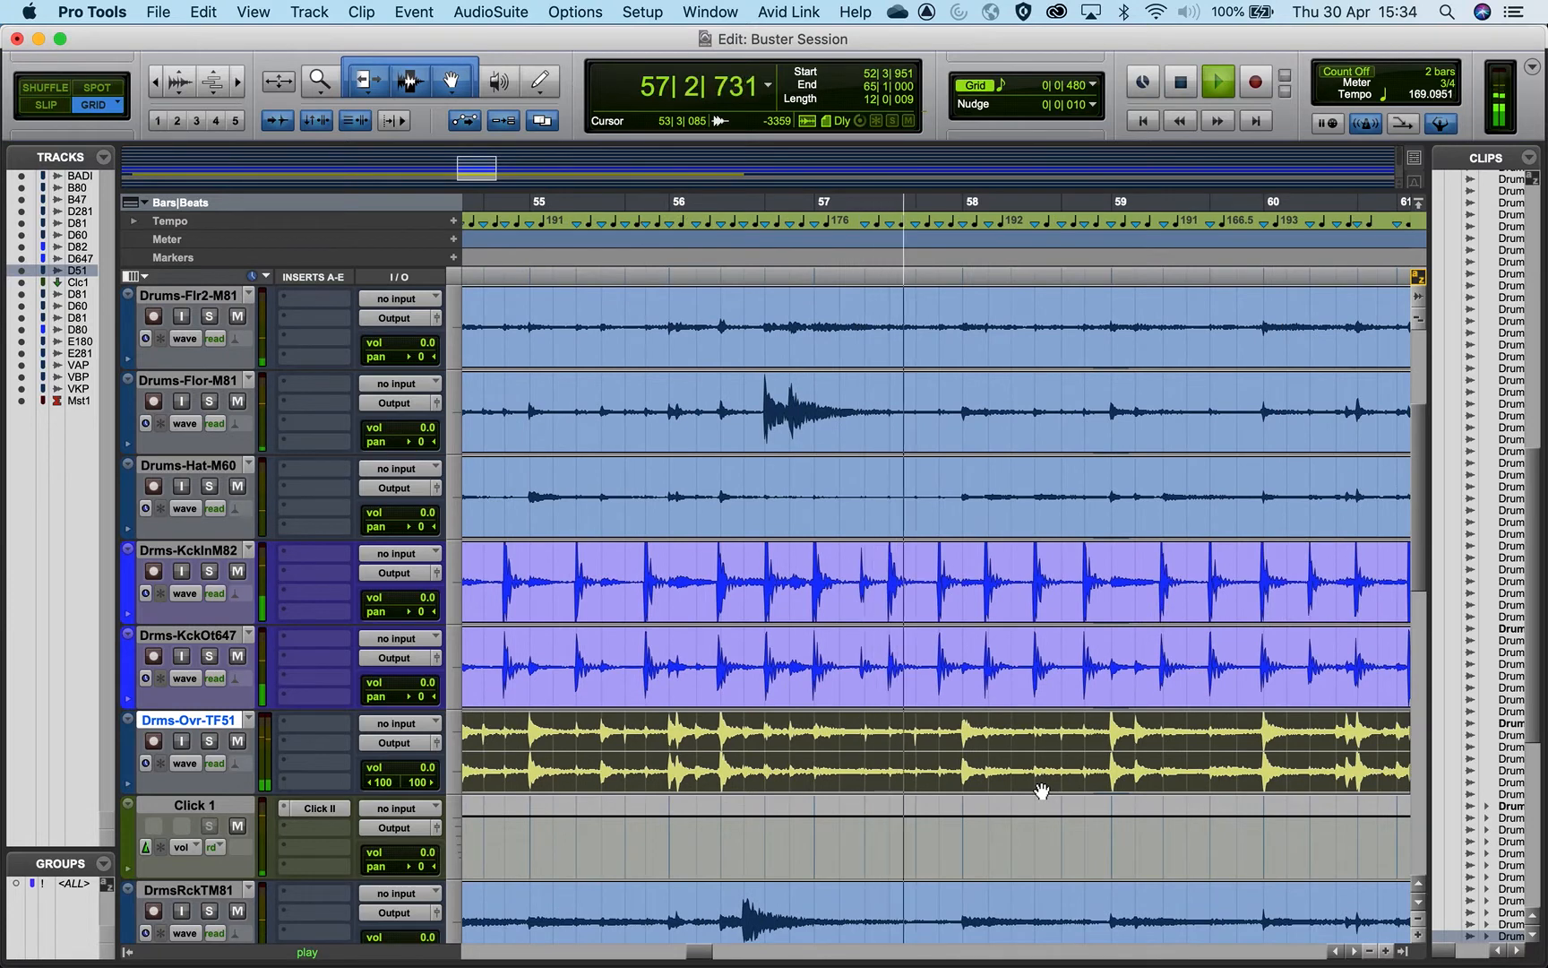
pyautogui.hscroll(2, 1147, 790)
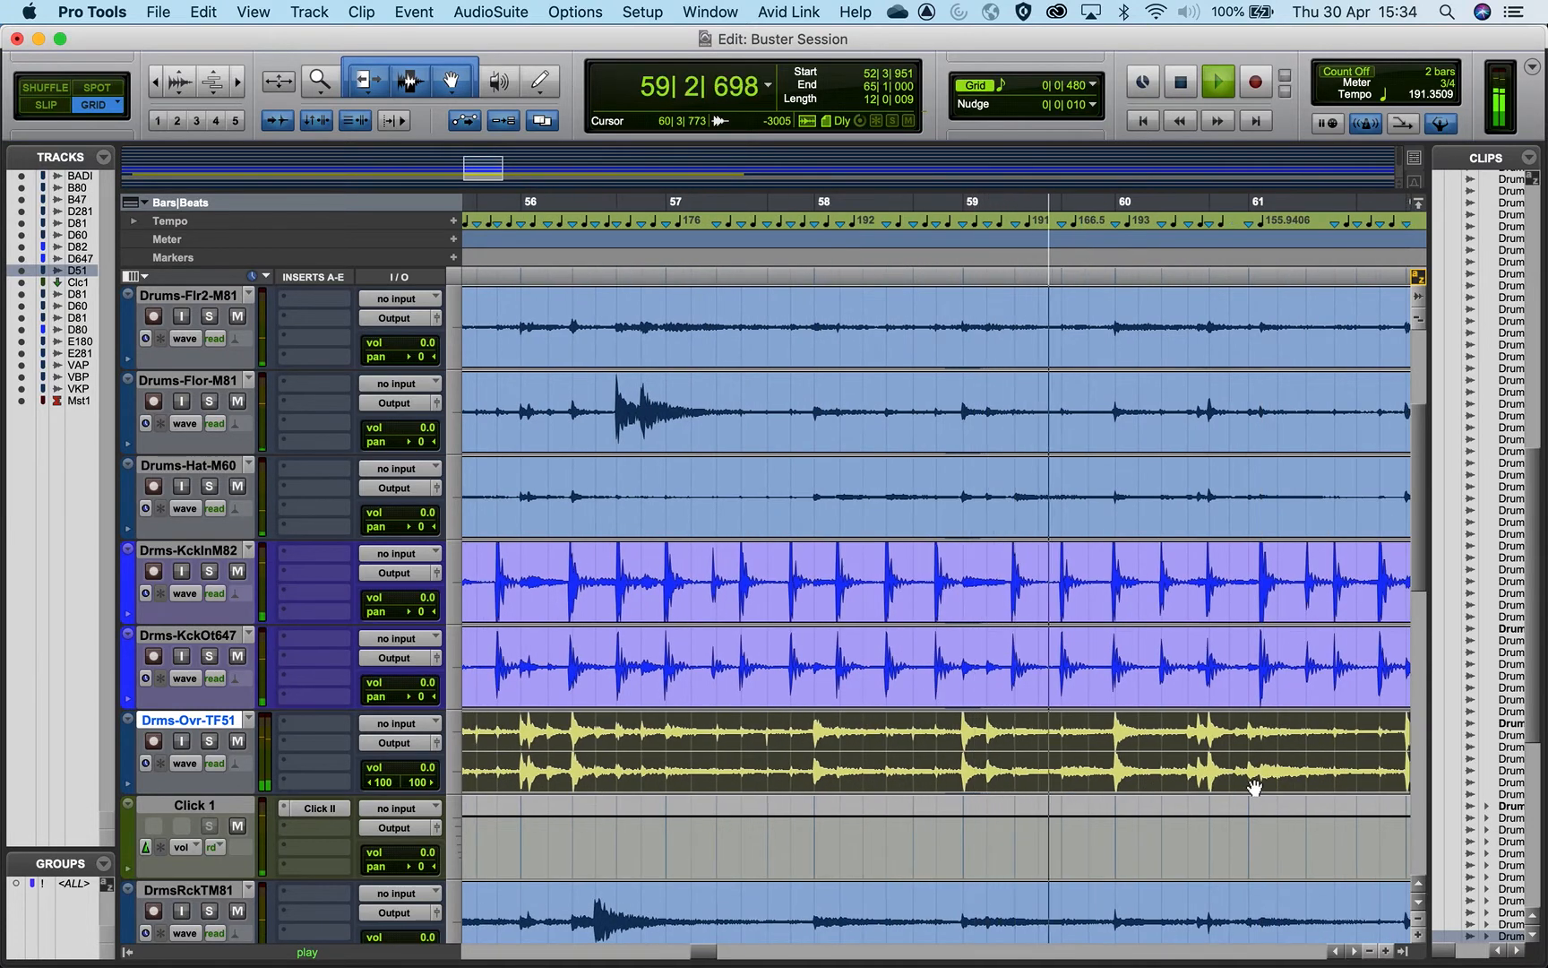
pyautogui.hscroll(4, 1256, 787)
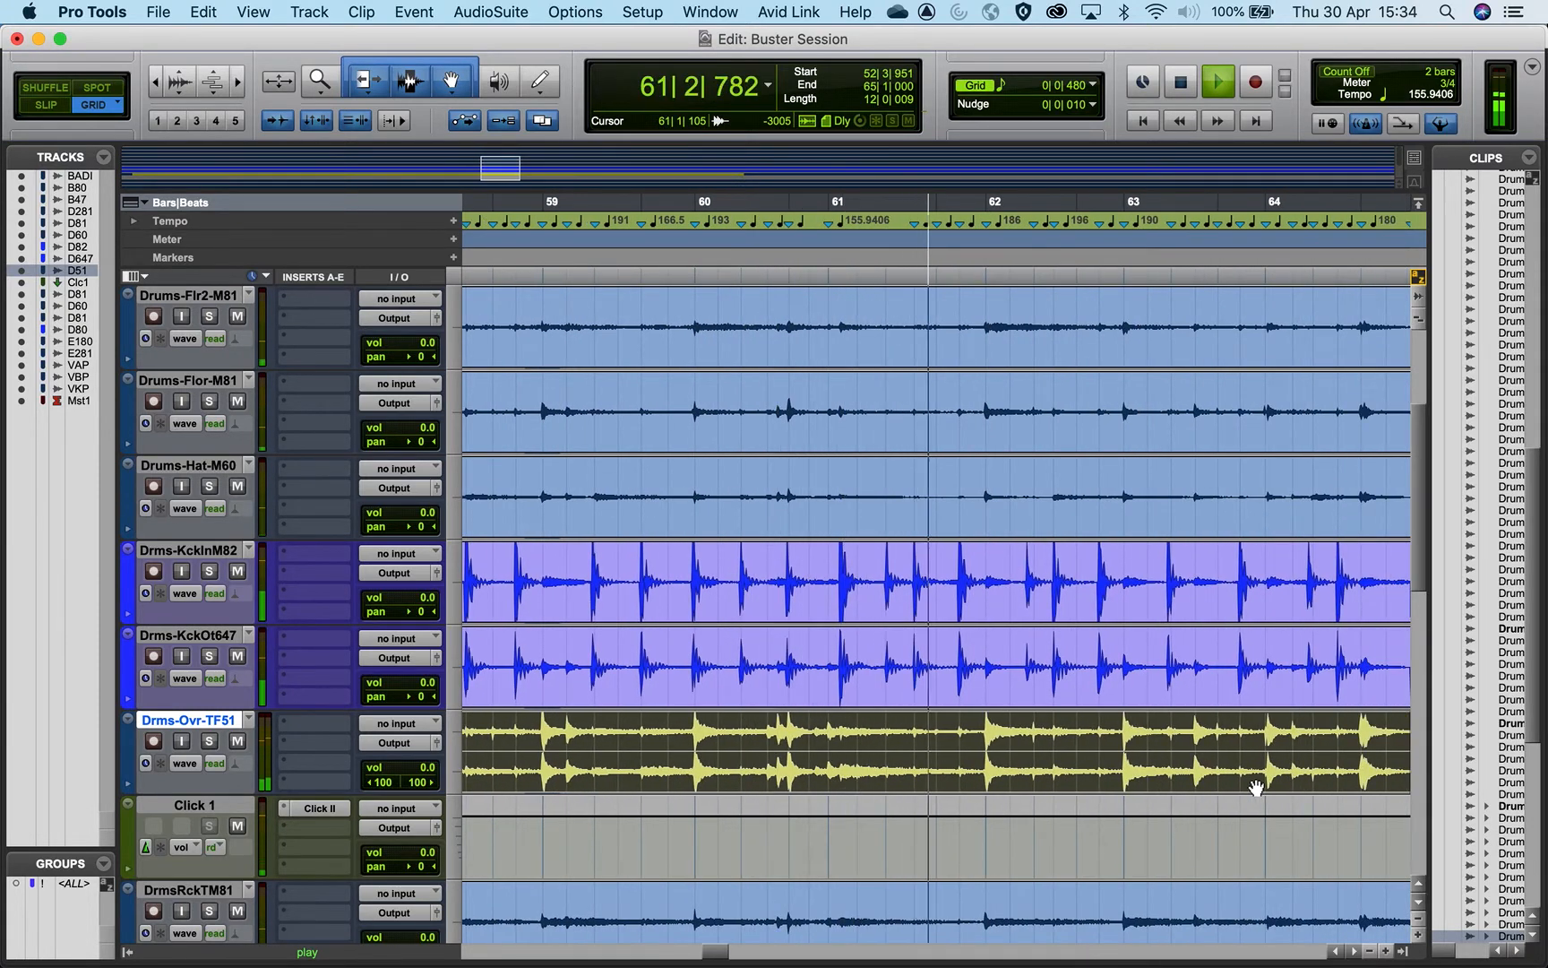
pyautogui.hscroll(2, 1250, 786)
pyautogui.press('space')
# Step: Inspect the overhead transient at bar 62 against its tempo marker, and reselect the clip spanning bars 53 to 65
pyautogui.click(865, 721)
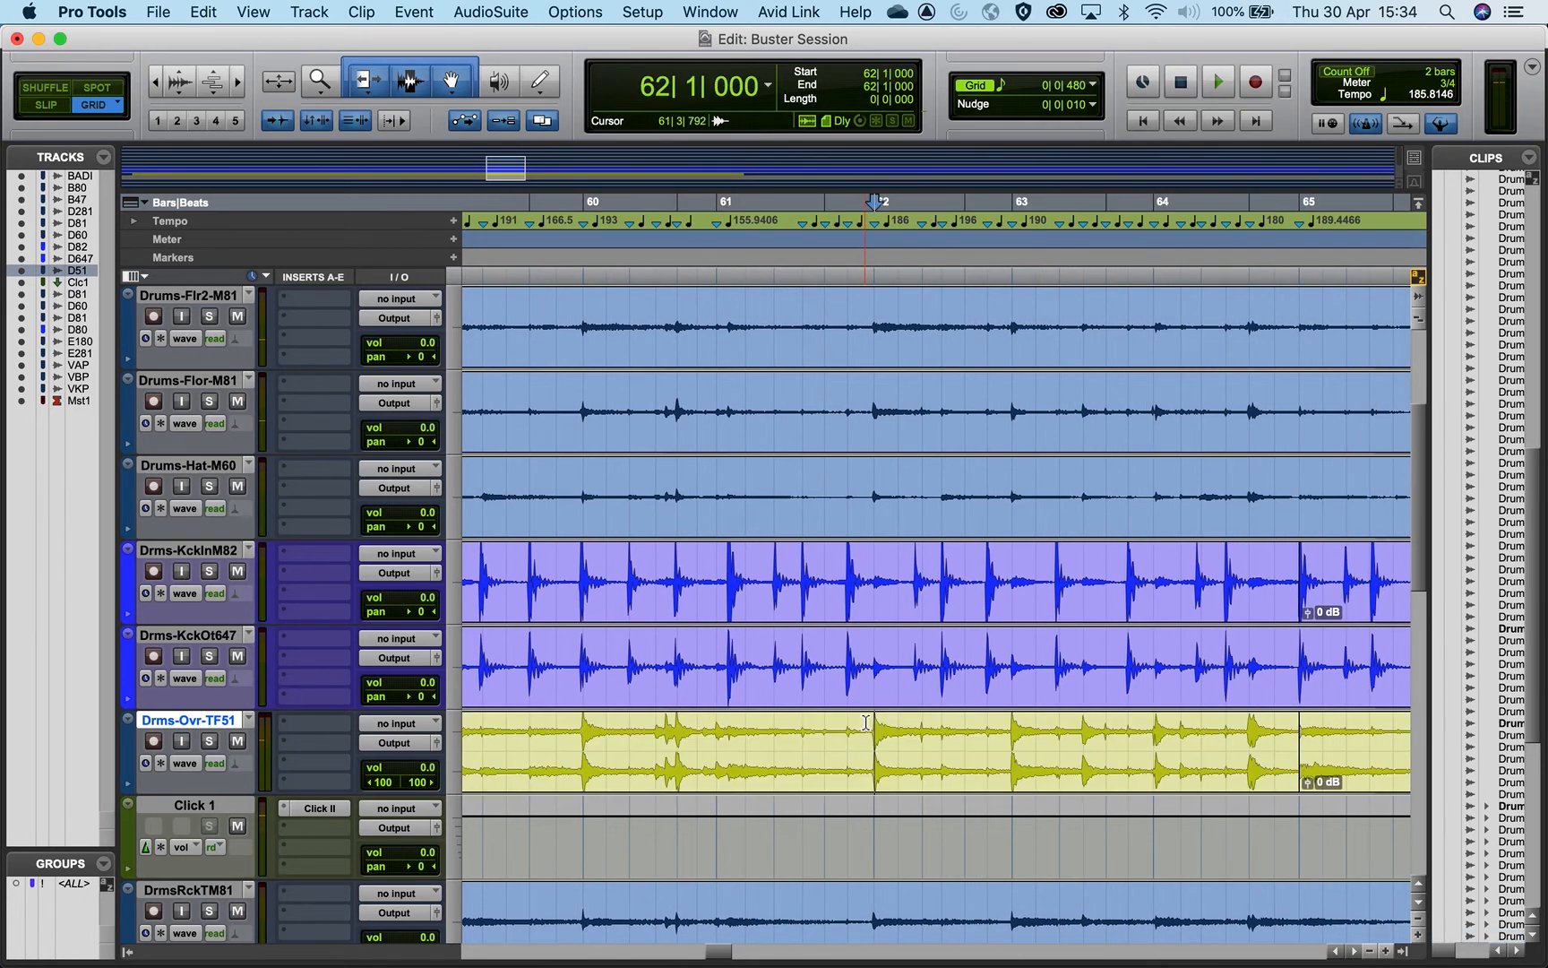
pyautogui.scroll(6, 866, 721)
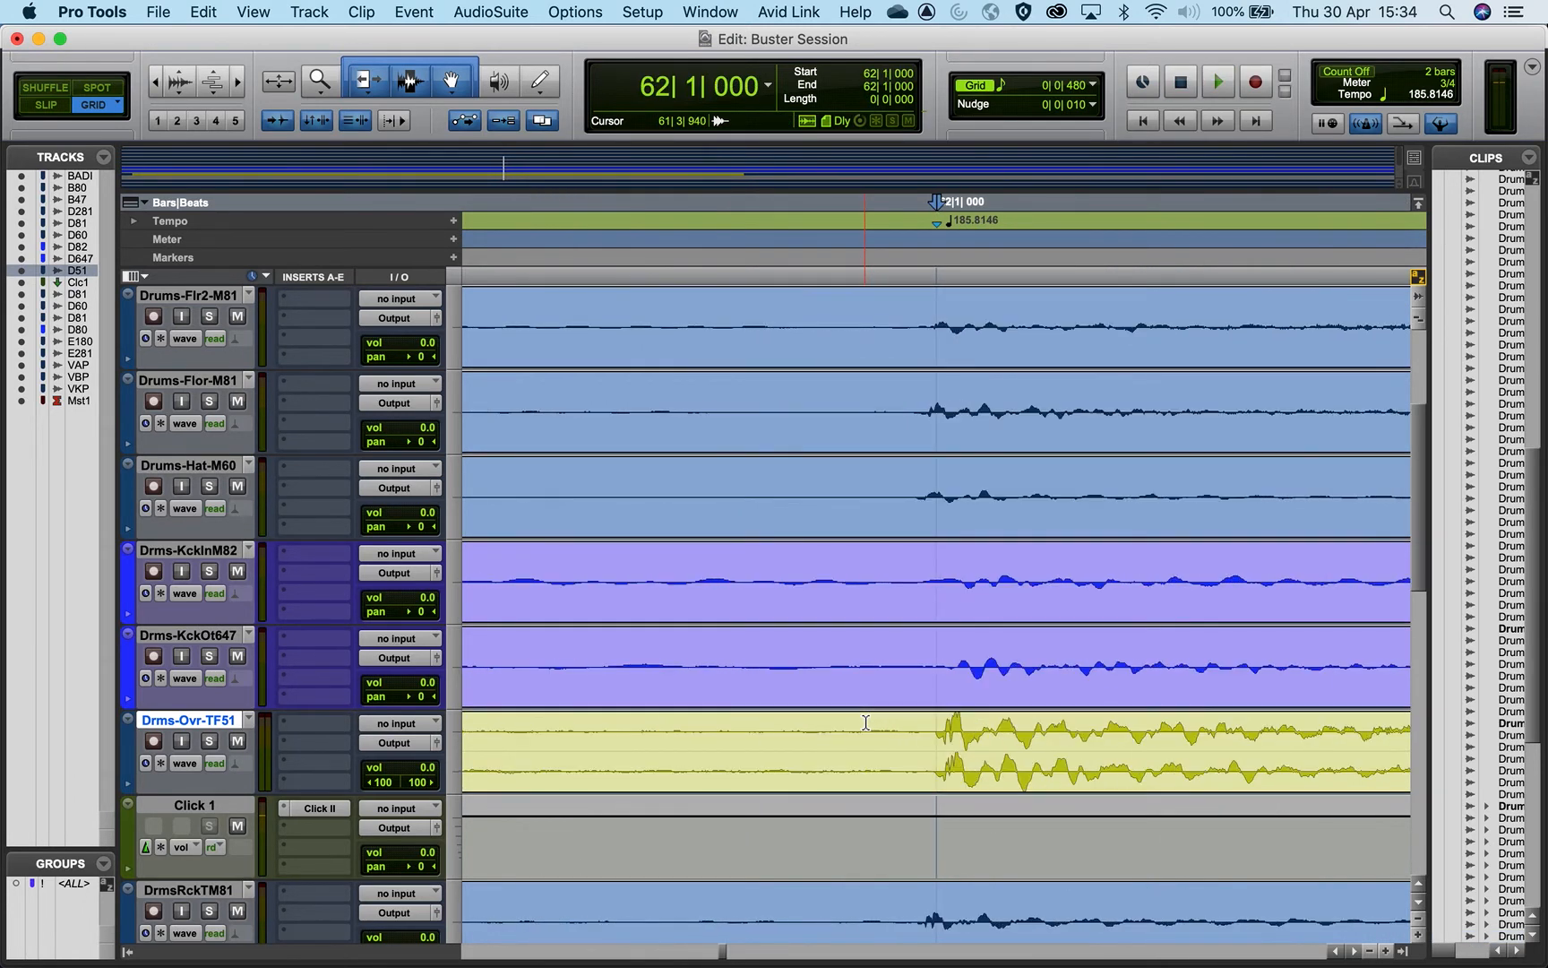
pyautogui.scroll(-10, 865, 721)
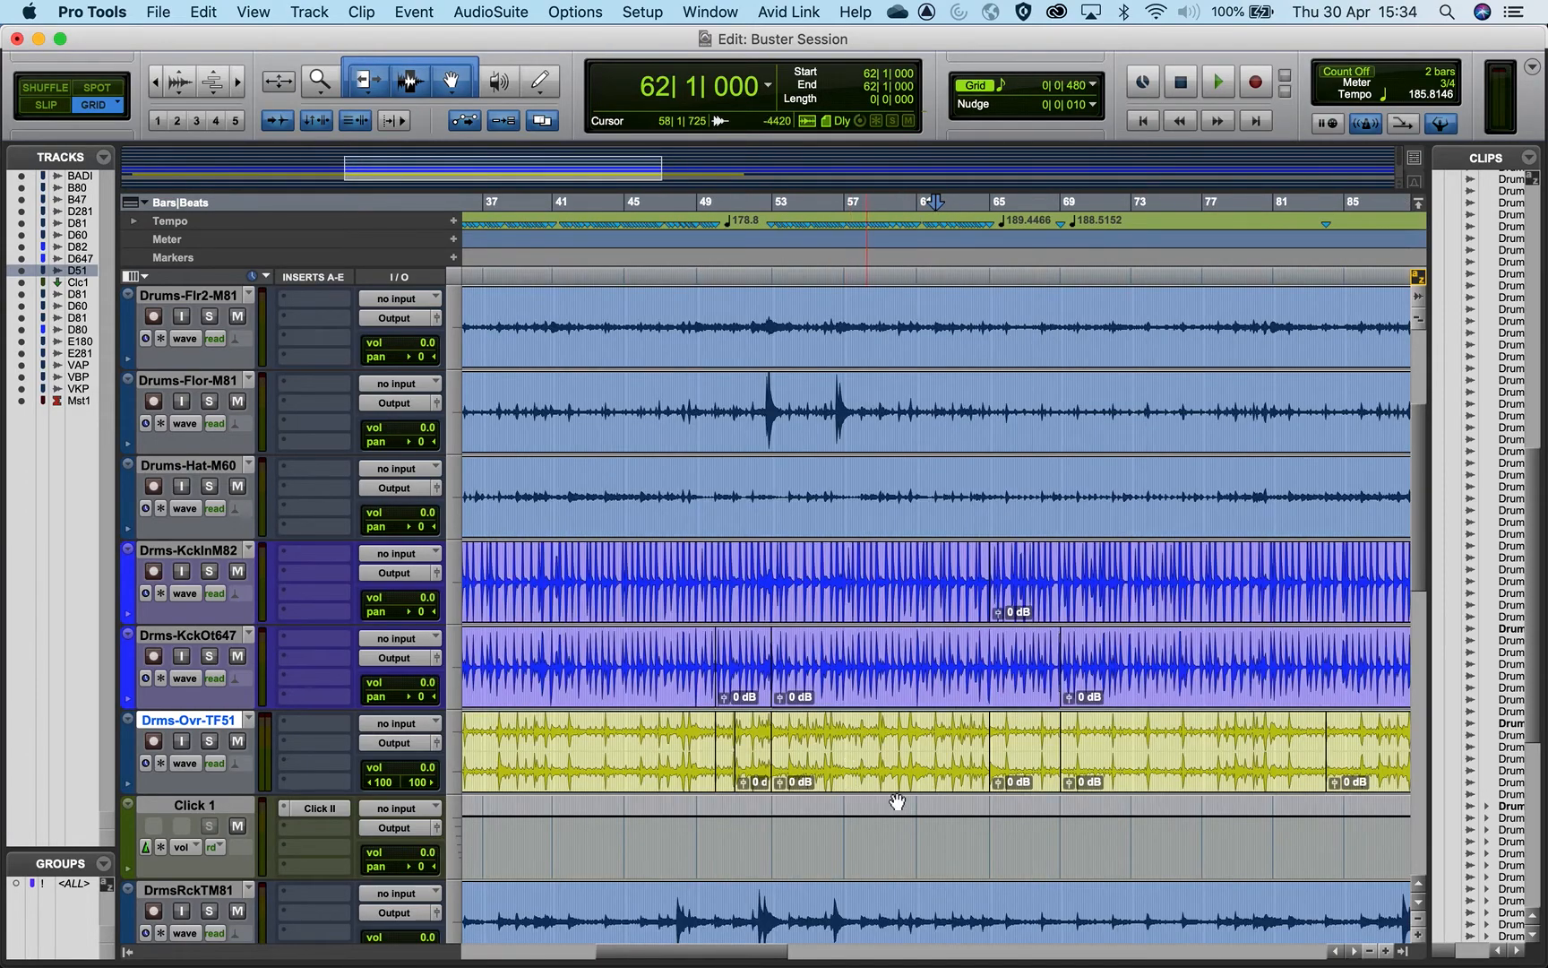
pyautogui.click(923, 788)
pyautogui.scroll(3, 923, 788)
pyautogui.scroll(-6, 923, 788)
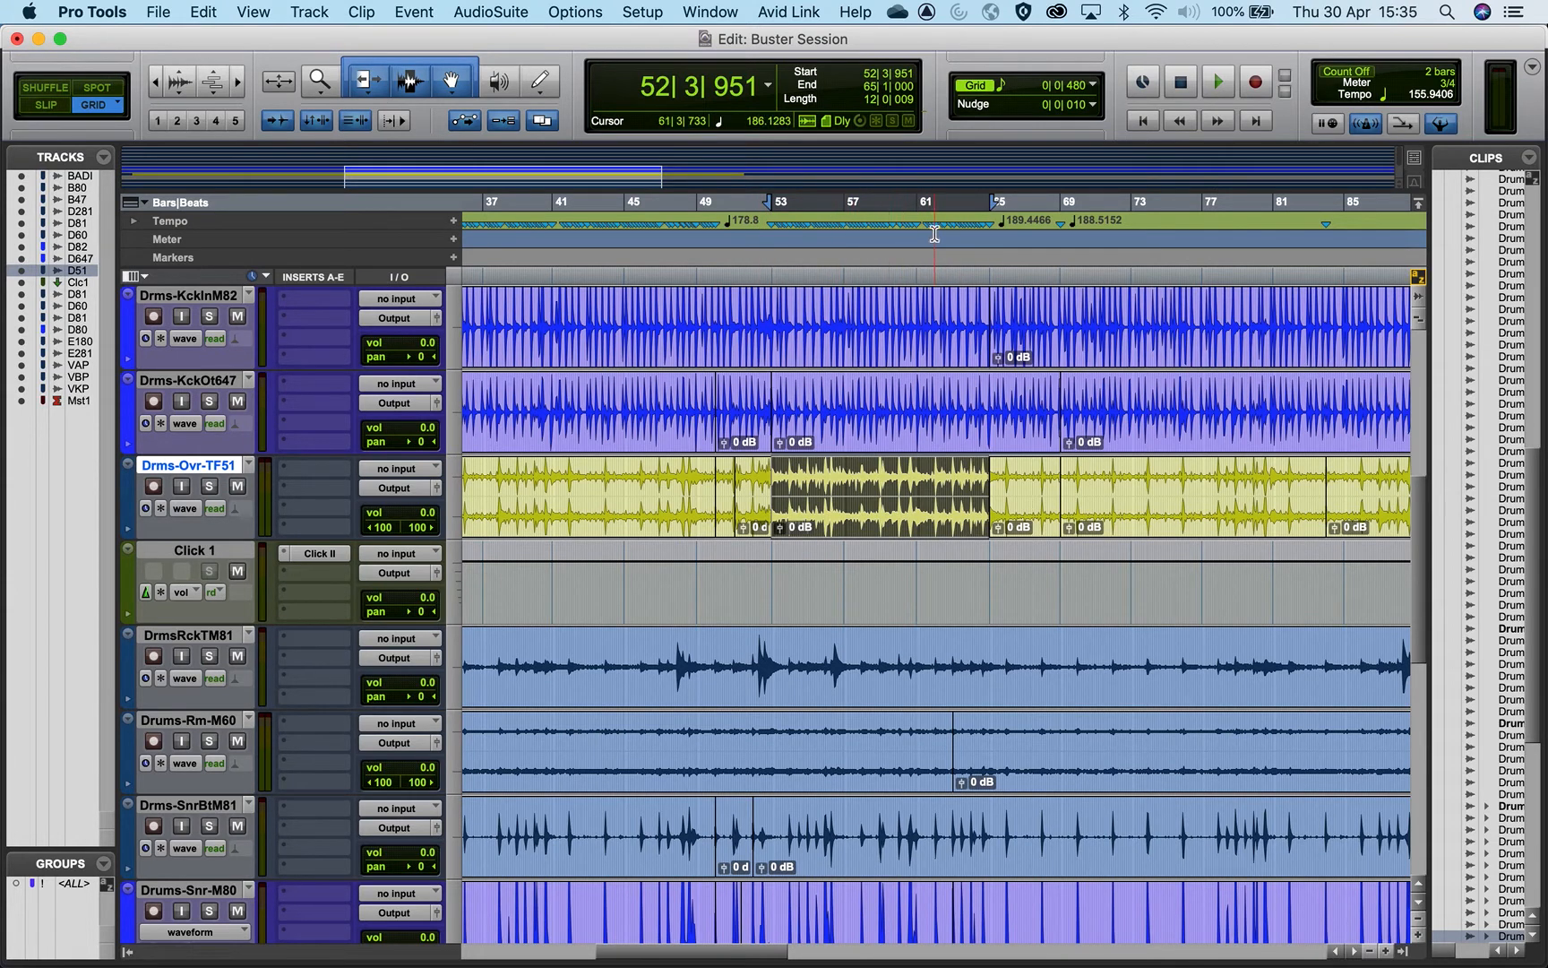
# Step: Select the overhead clip spanning bars 65 to 69 and play it against the click
pyautogui.click(1039, 524)
pyautogui.press('t')
pyautogui.press('t')
pyautogui.press('t')
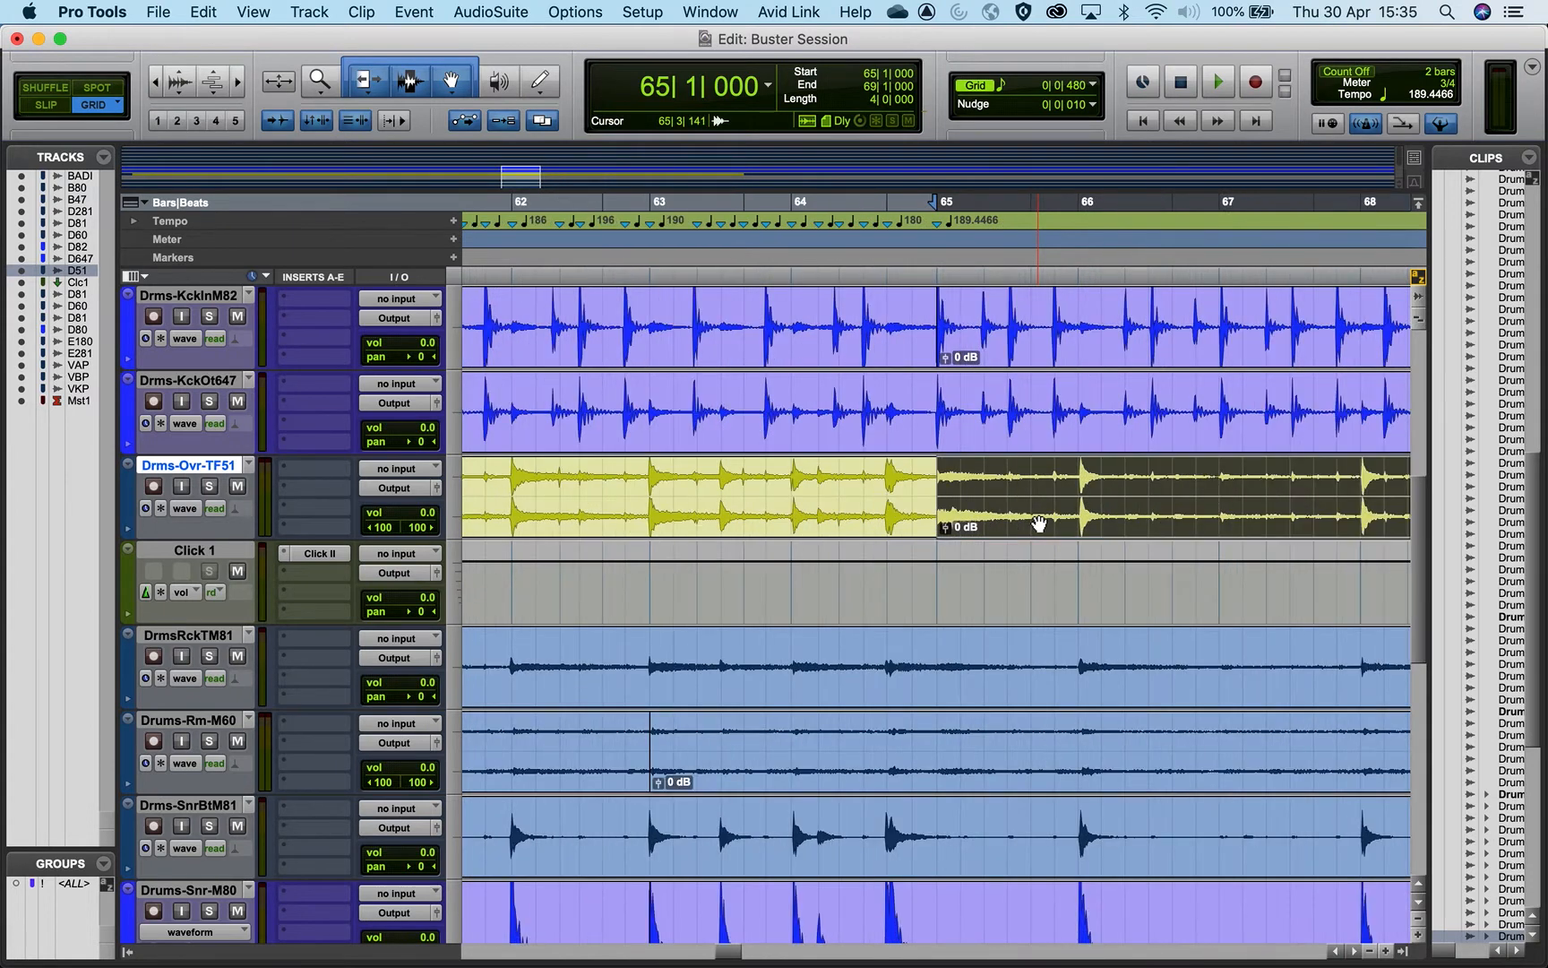
pyautogui.press('space')
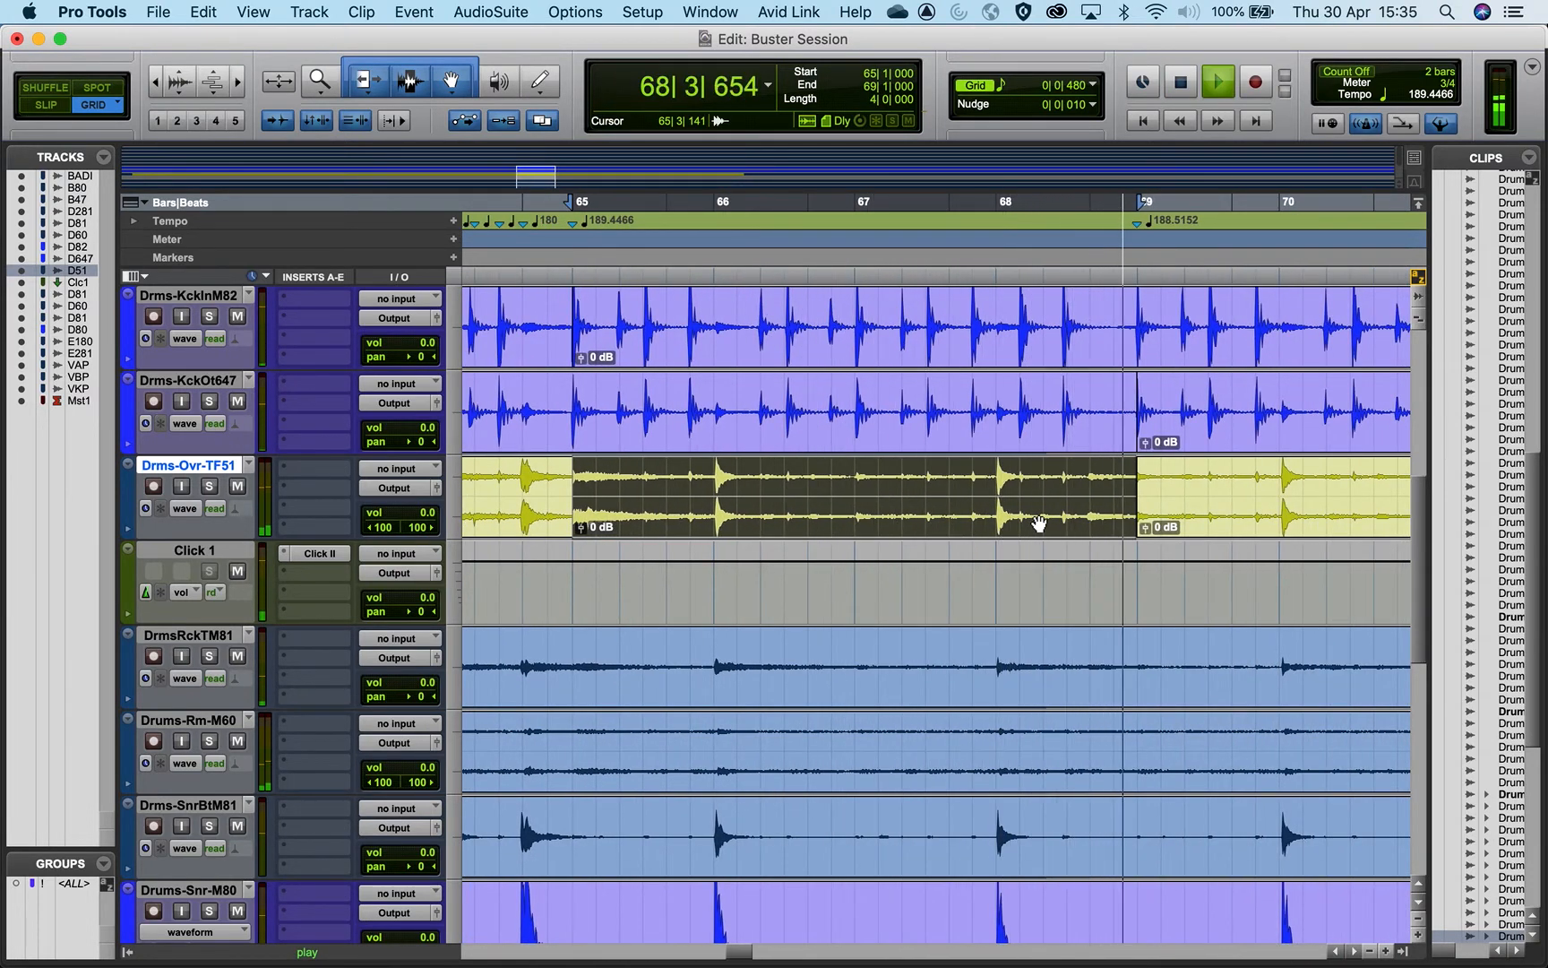
pyautogui.press('space')
# Step: Select the overhead clip starting at bar 69 and bring its full length up to bar 84 into view
pyautogui.click(1220, 516)
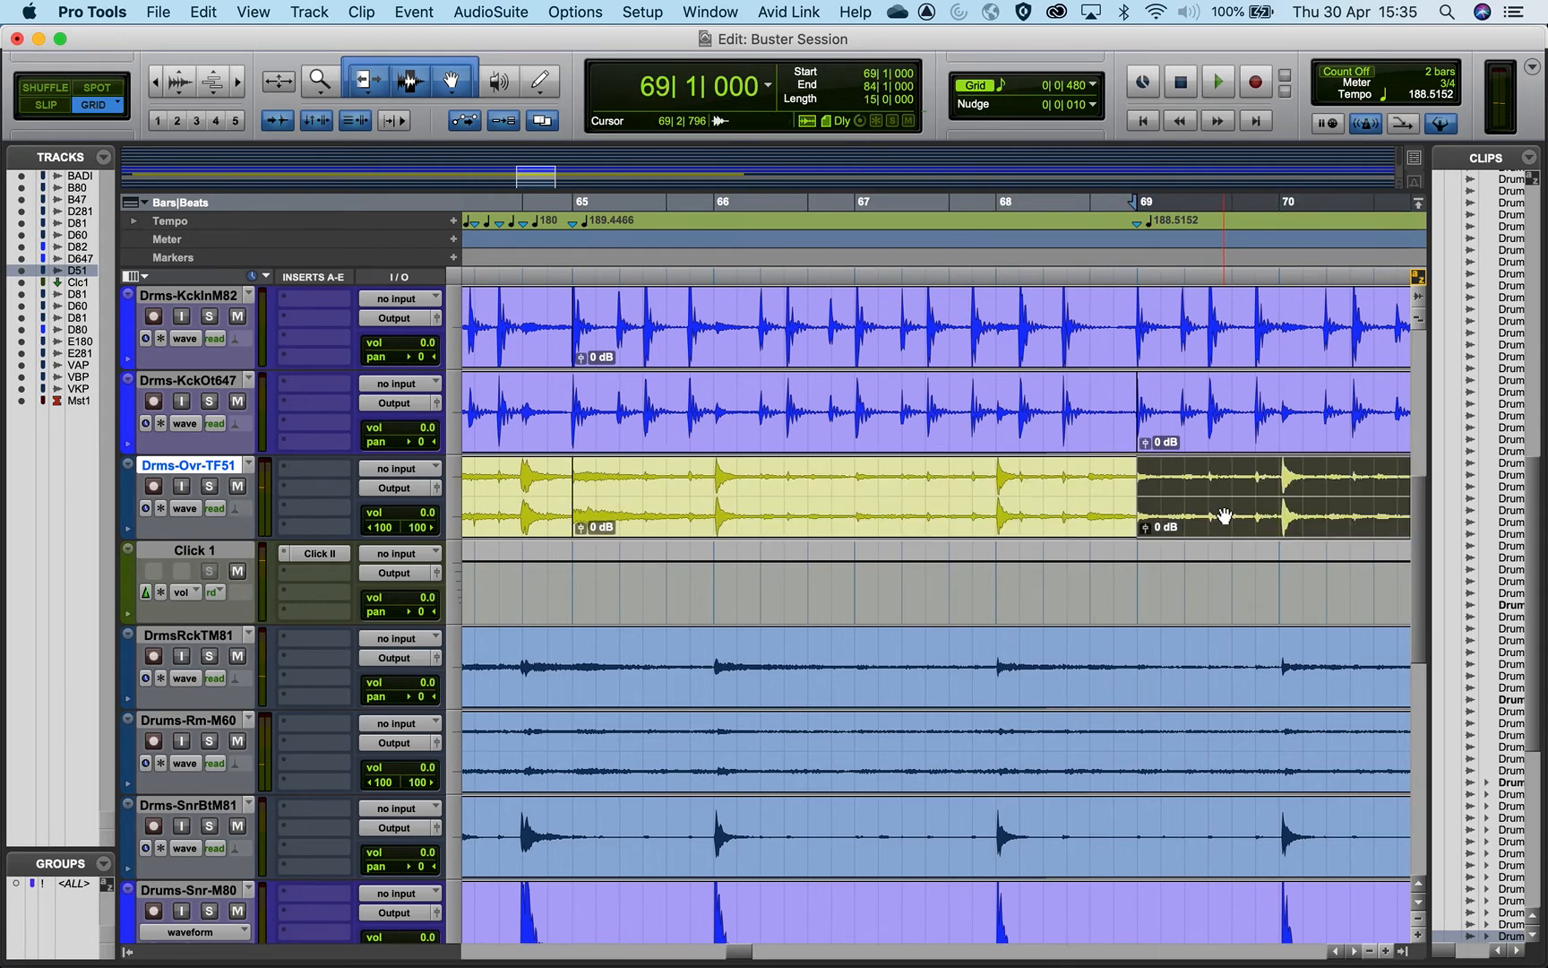
pyautogui.hscroll(5, 1224, 516)
pyautogui.scroll(1, 1224, 516)
pyautogui.press('r')
pyautogui.press('r')
pyautogui.press('r')
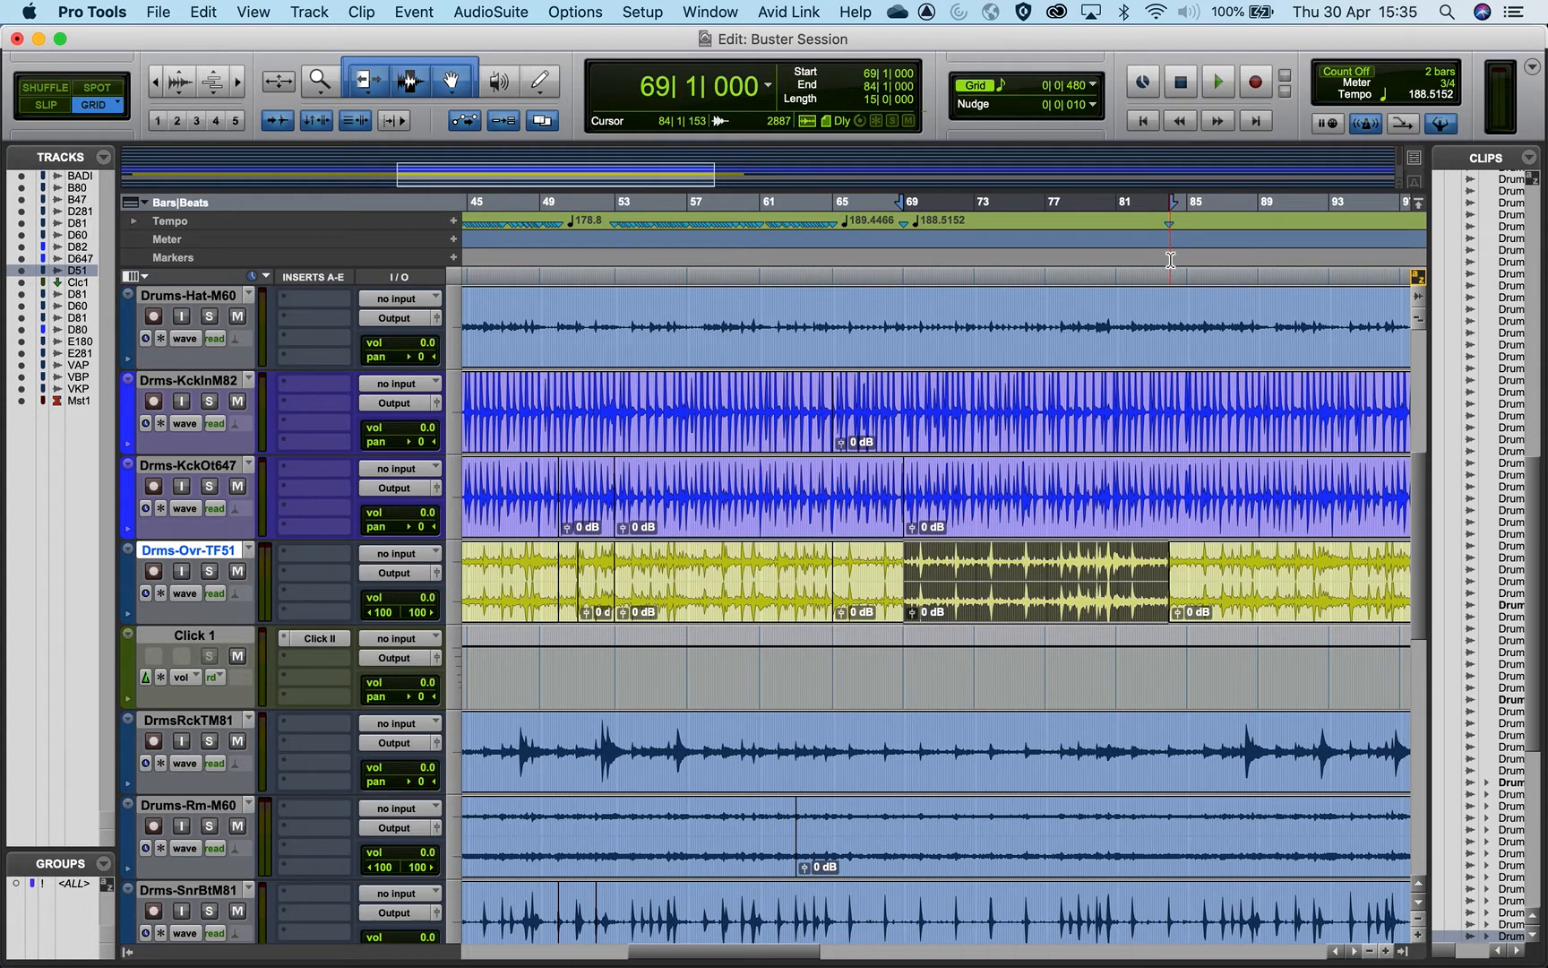
# Step: Play the overhead clip from bar 69 against the click, following the drum hits up to about bar 80
pyautogui.press('space')
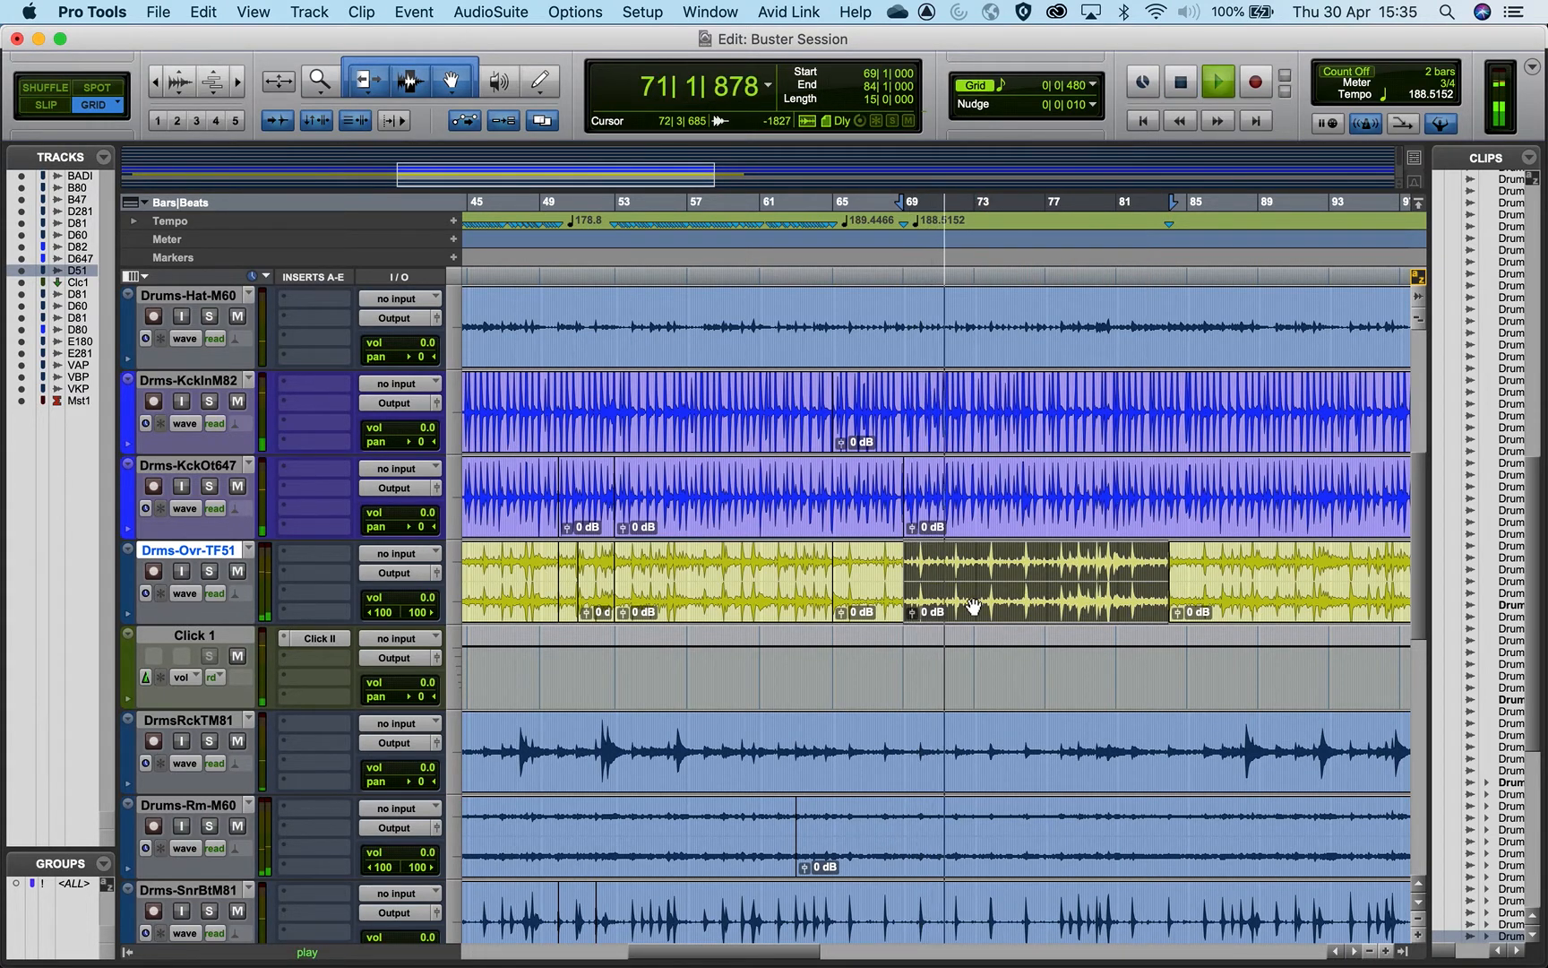
pyautogui.press('t')
pyautogui.press('t')
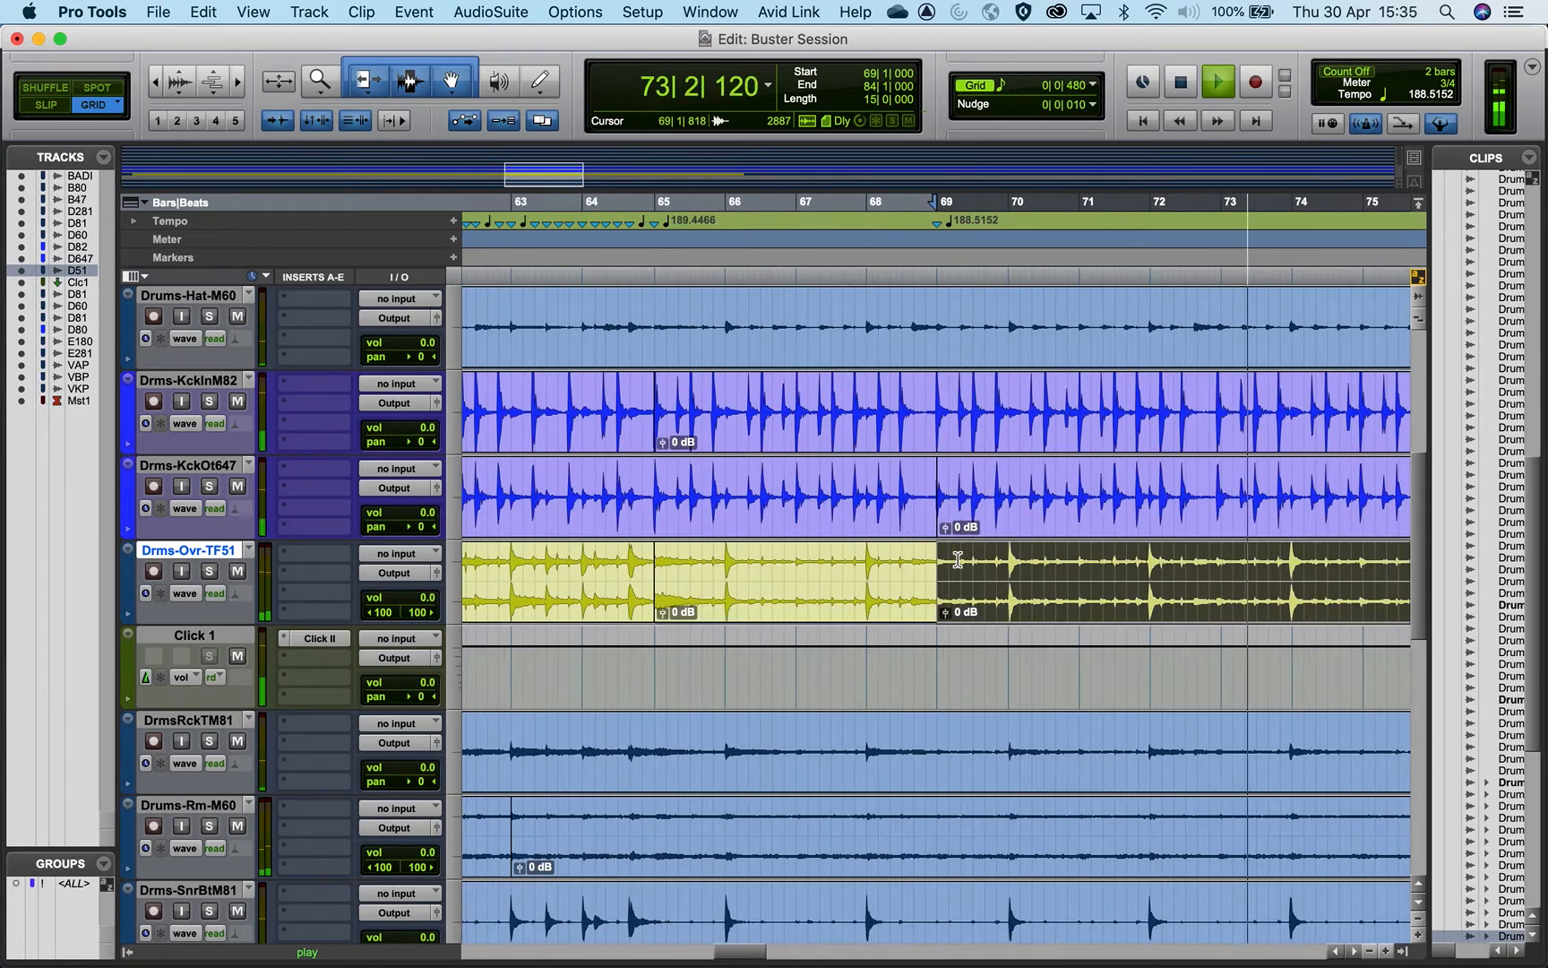
pyautogui.hscroll(6, 958, 560)
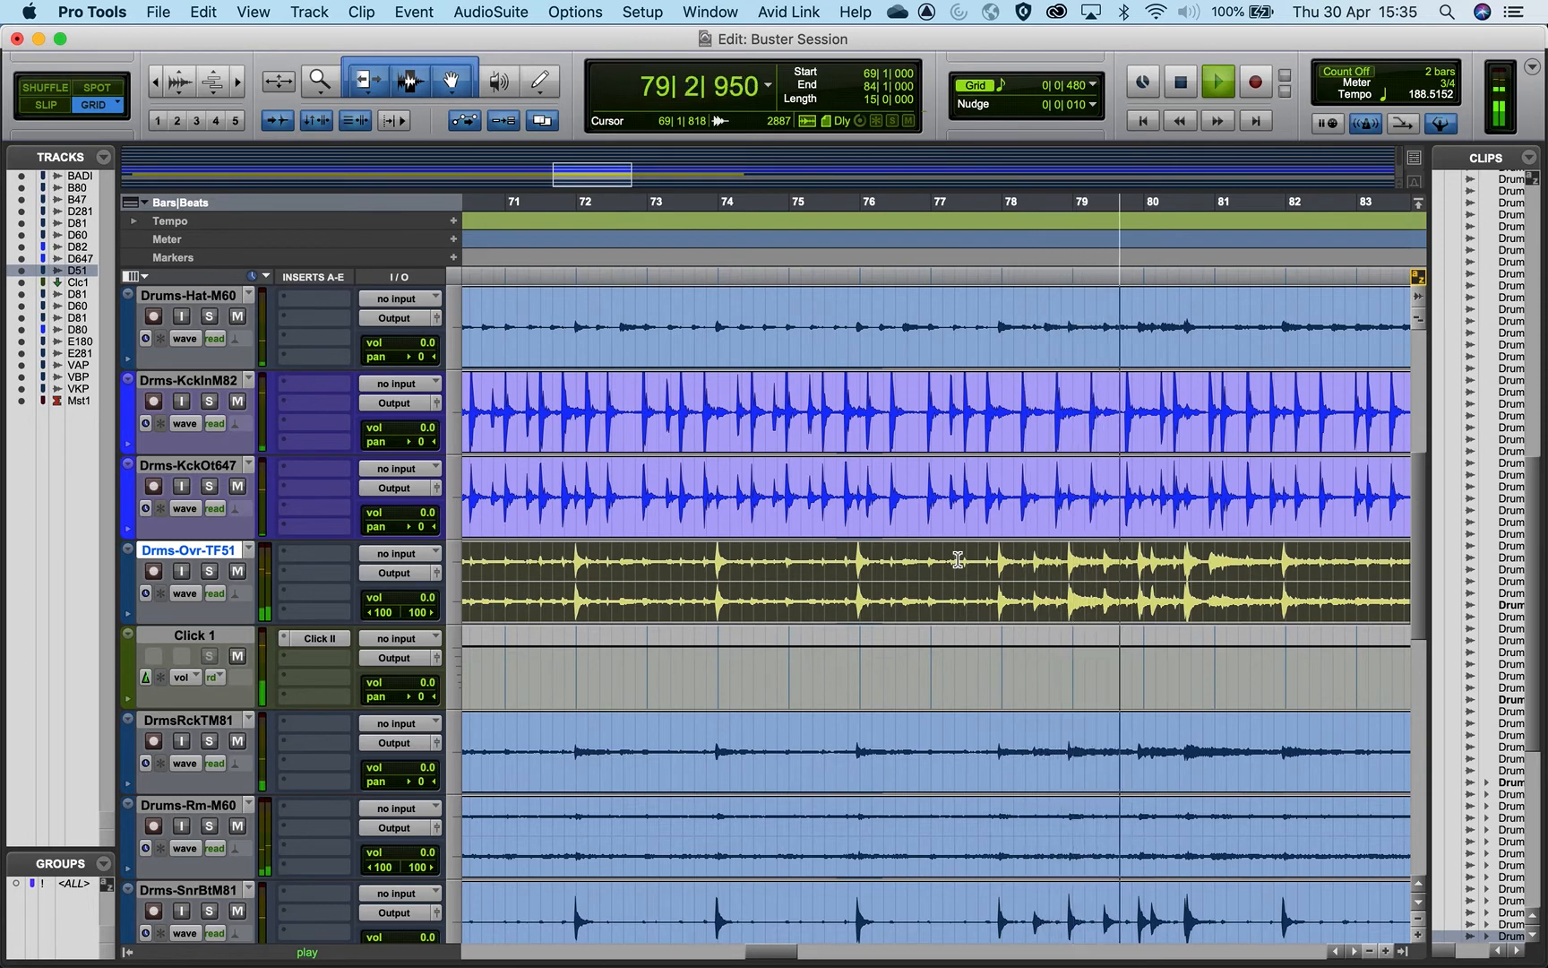
pyautogui.press('space')
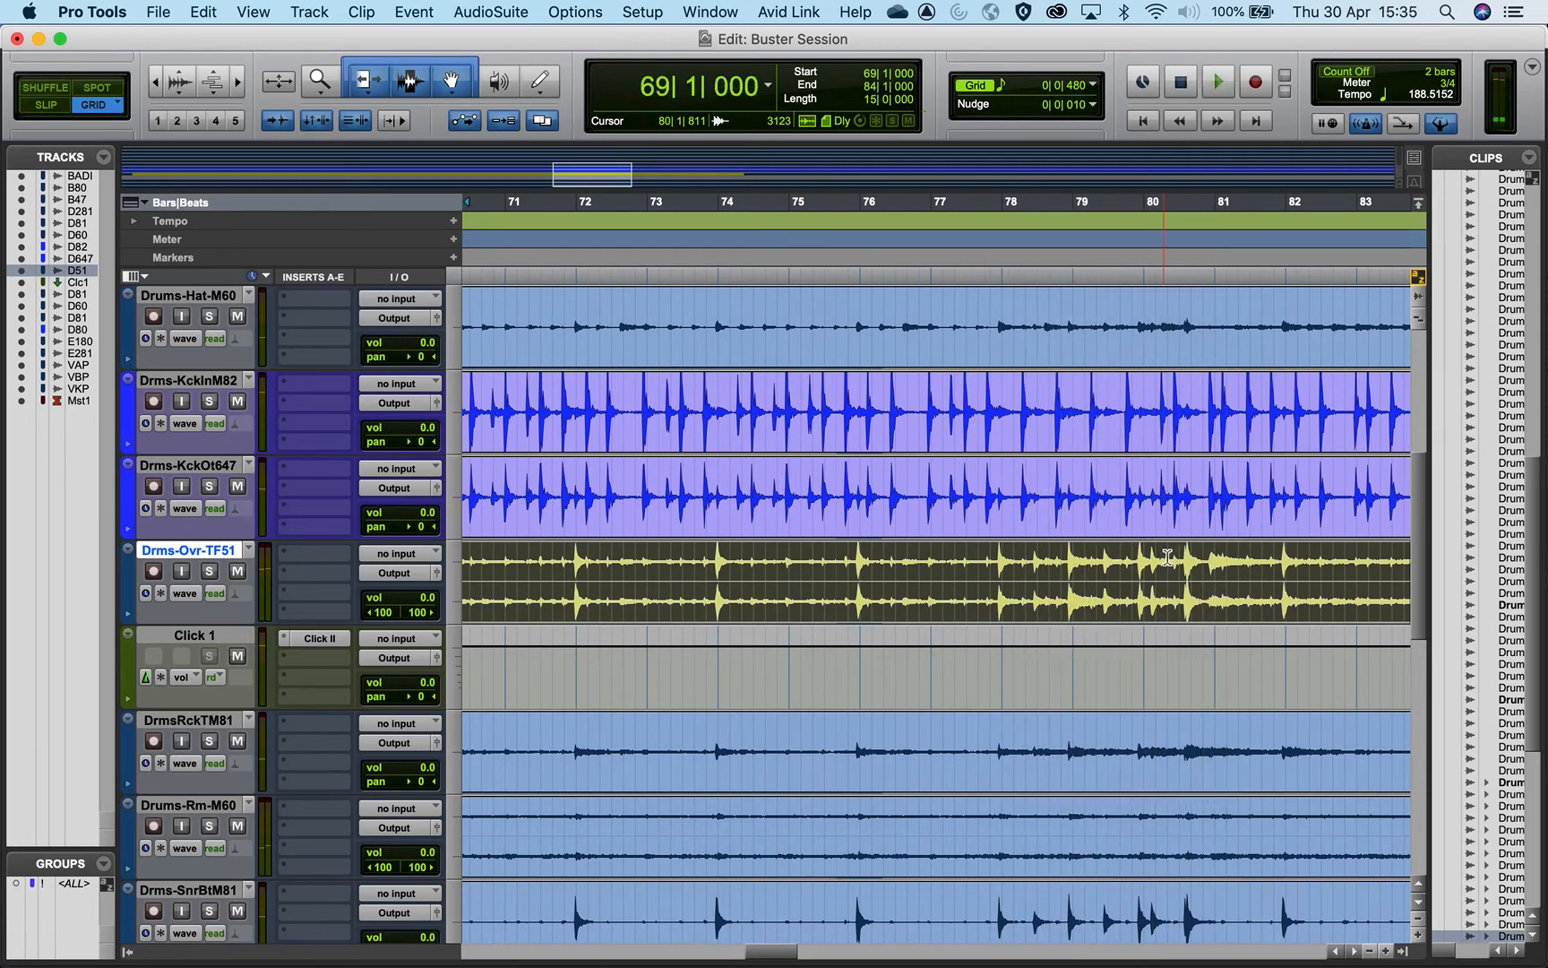
# Step: Separate the overhead clip at the transient just before bar 81 and select the portion starting at bar 69
pyautogui.click(1200, 559)
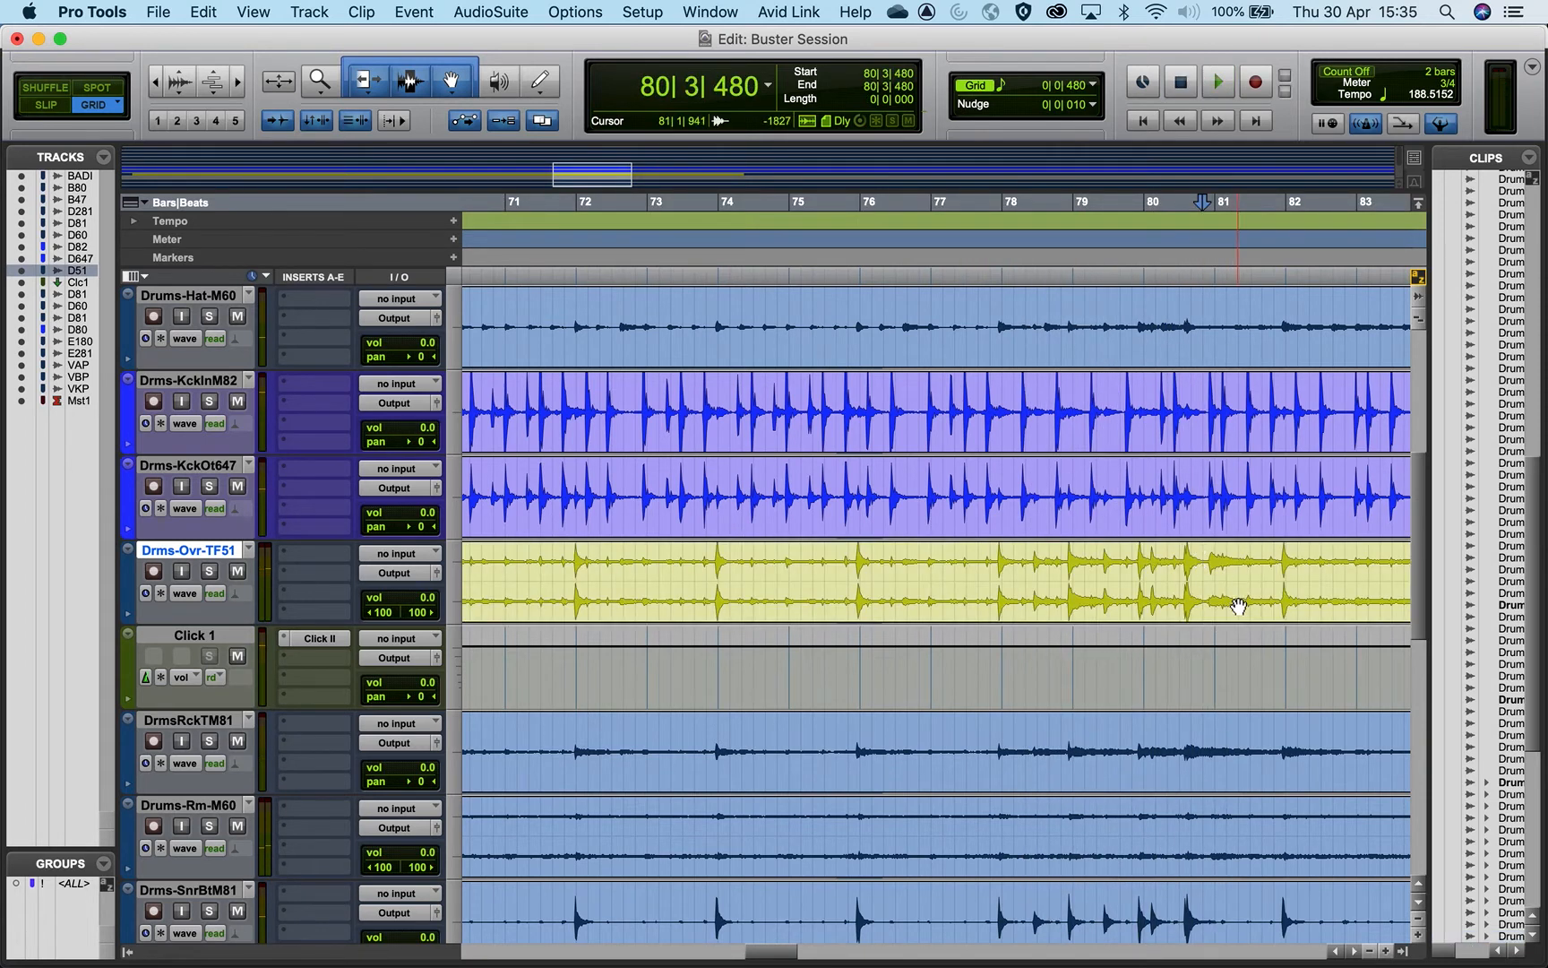
pyautogui.press('Tab')
pyautogui.hotkey('shift', 'Return')
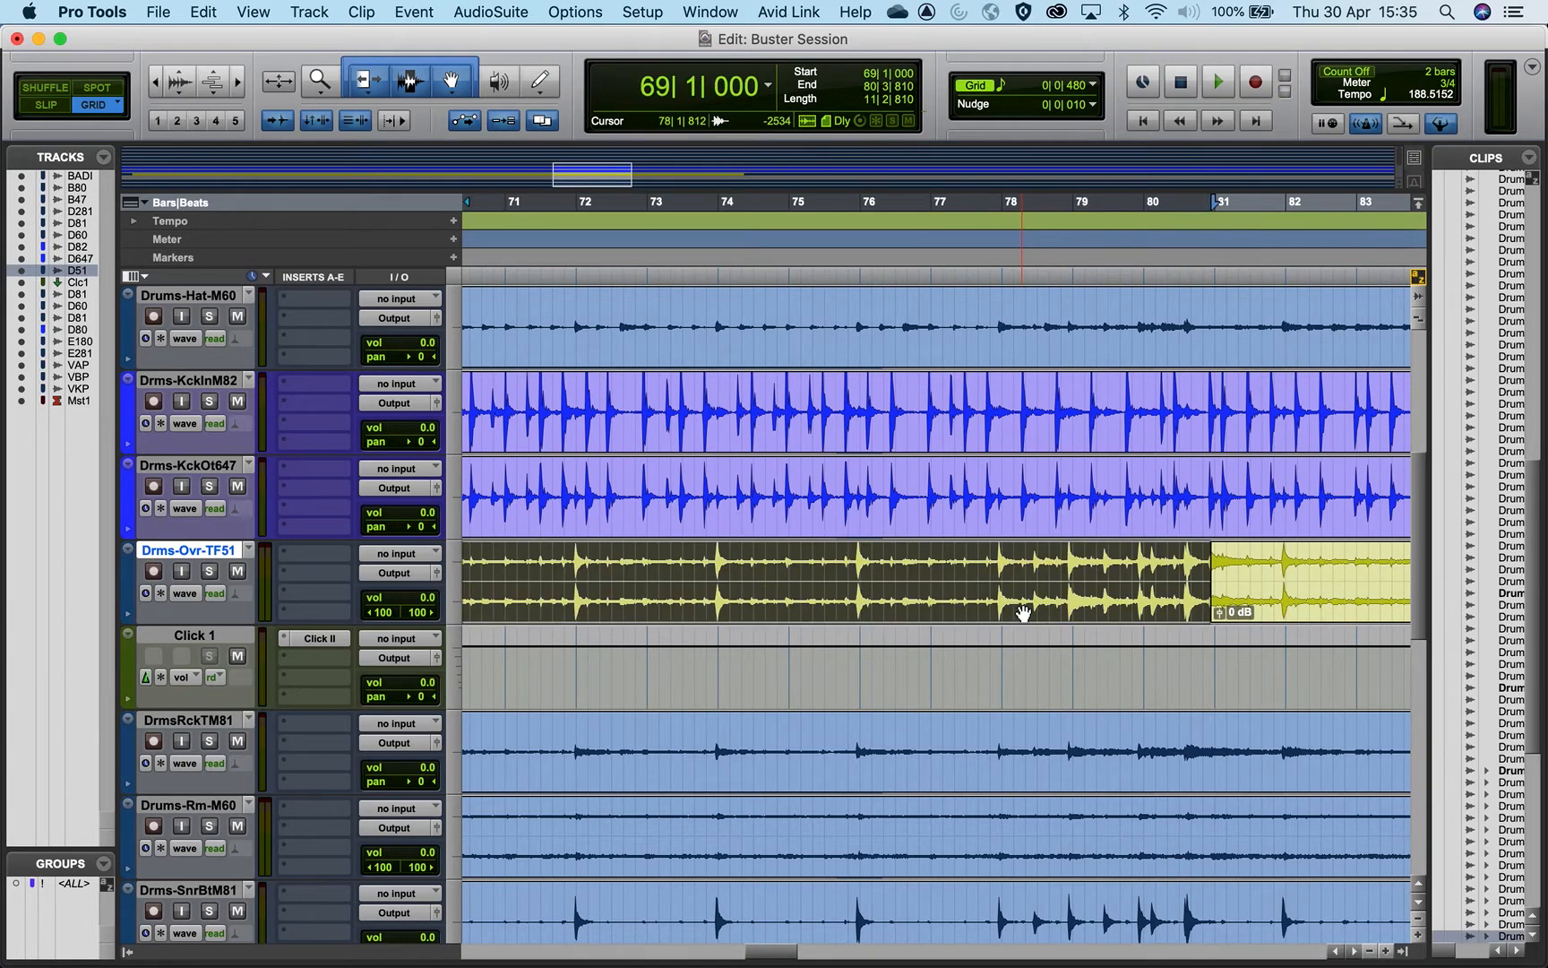
pyautogui.press('Left')
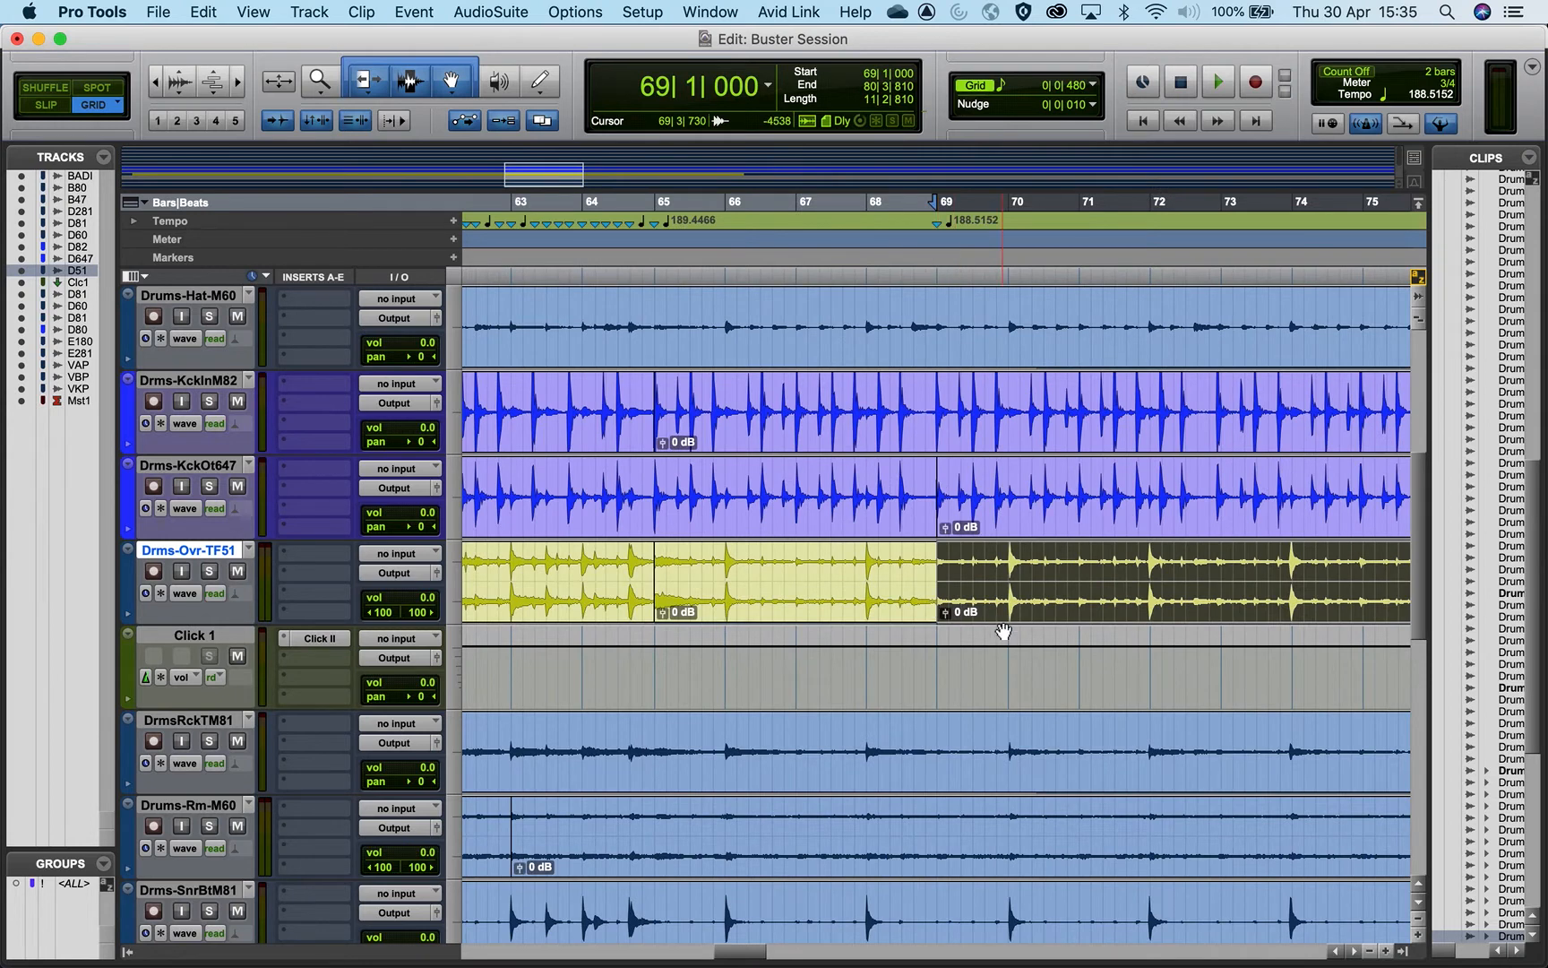
# Step: Identify the selected overhead clip as running from 69|1|000 to 81|1|000 in 3/4, and play it against the click
pyautogui.press('super+i')
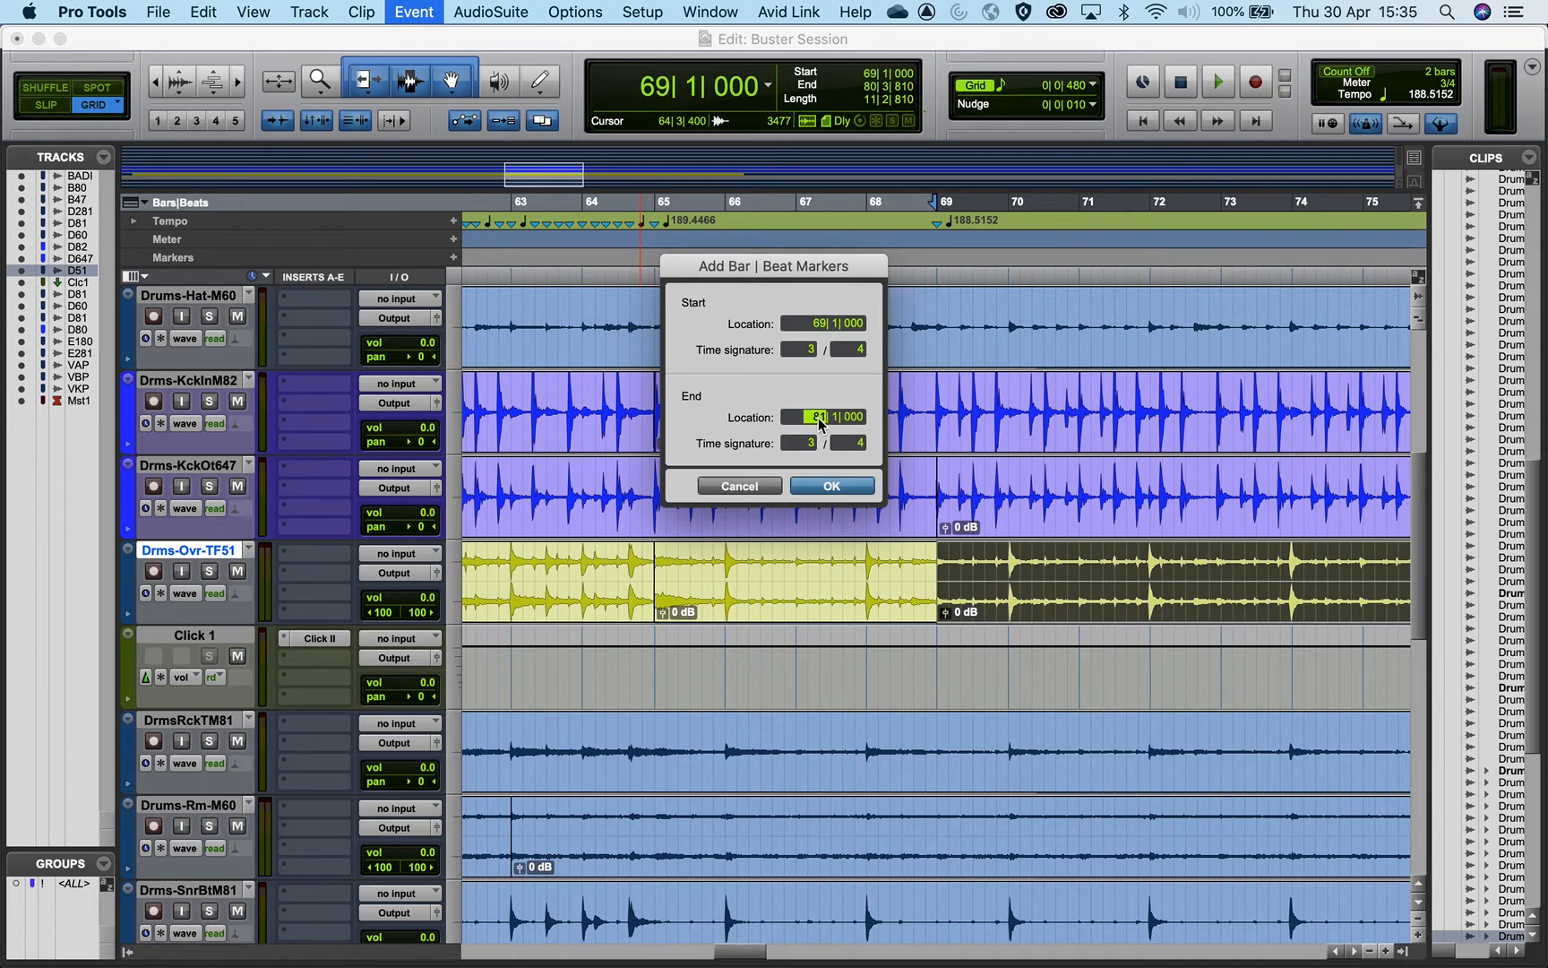
pyautogui.click(829, 487)
pyautogui.press('space')
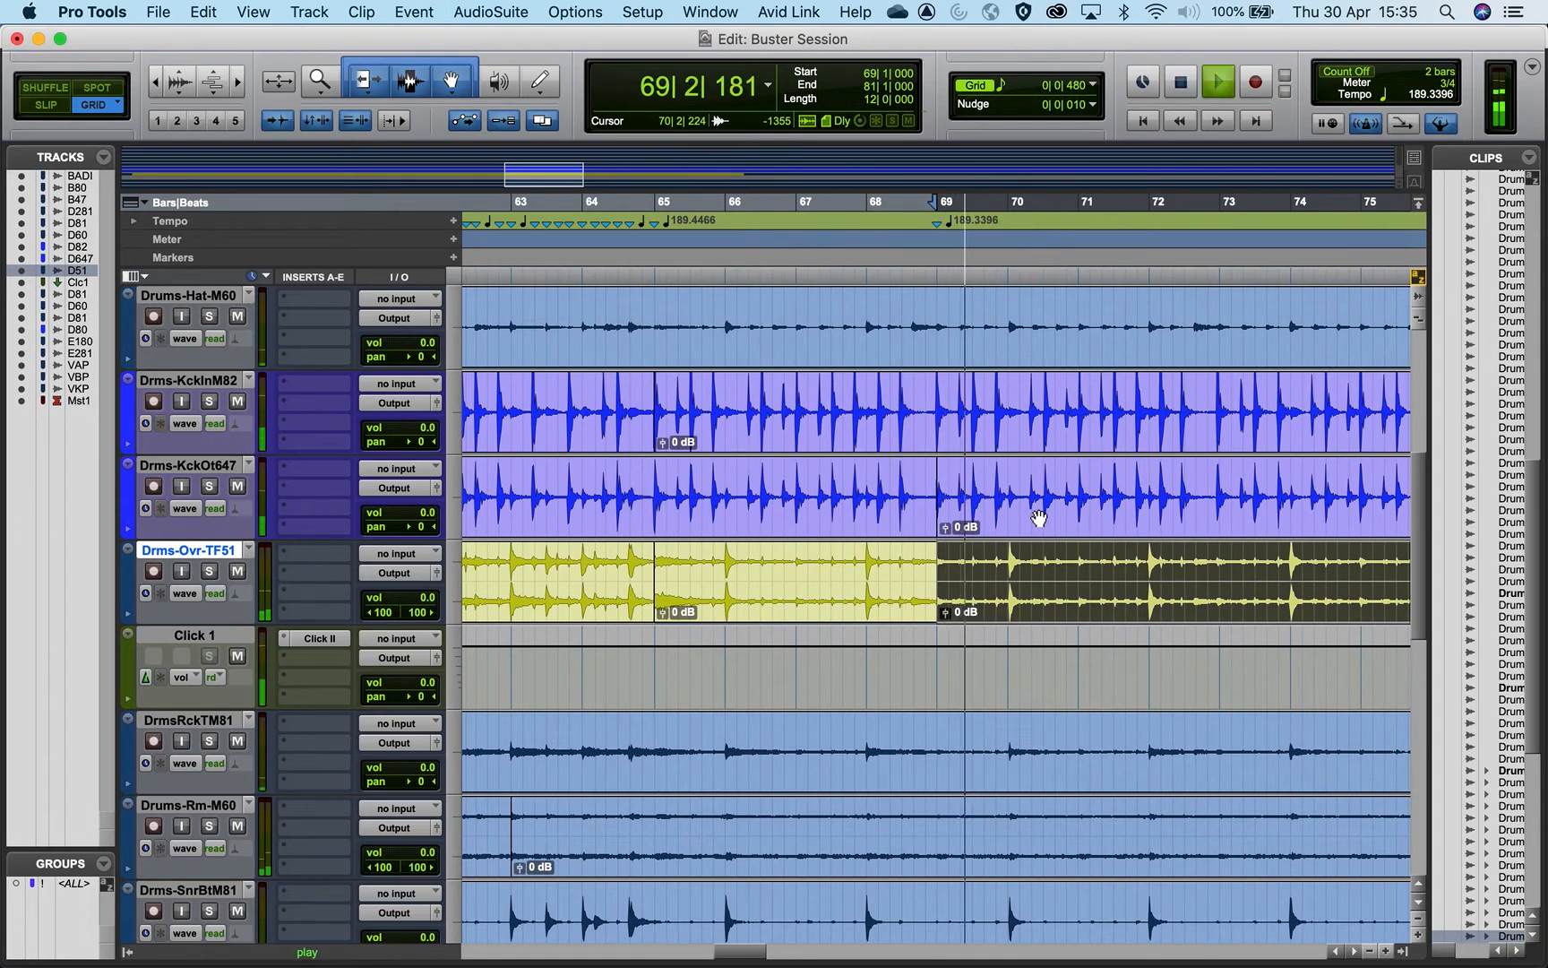
pyautogui.scroll(2, 1039, 518)
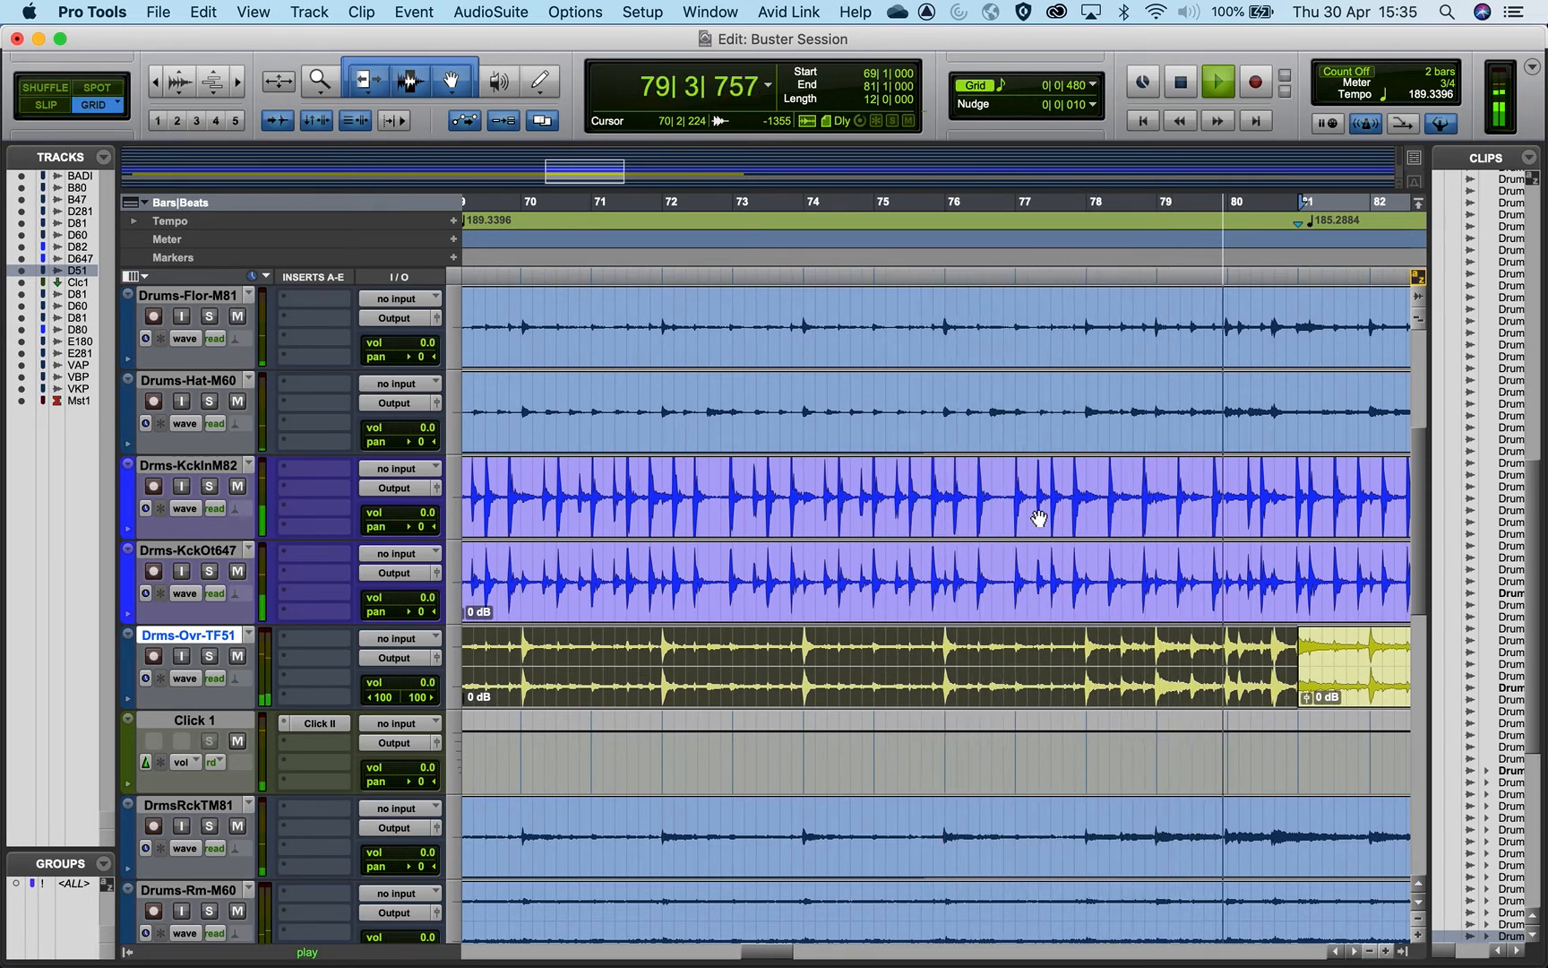
# Step: Inspect the overhead transient at bar 74 against its gridline, and reselect the clip spanning bars 69 to 81
pyautogui.click(798, 638)
pyautogui.press('super+bracketright')
pyautogui.press('super+bracketright')
pyautogui.press('super+bracketright')
pyautogui.press('super+bracketright')
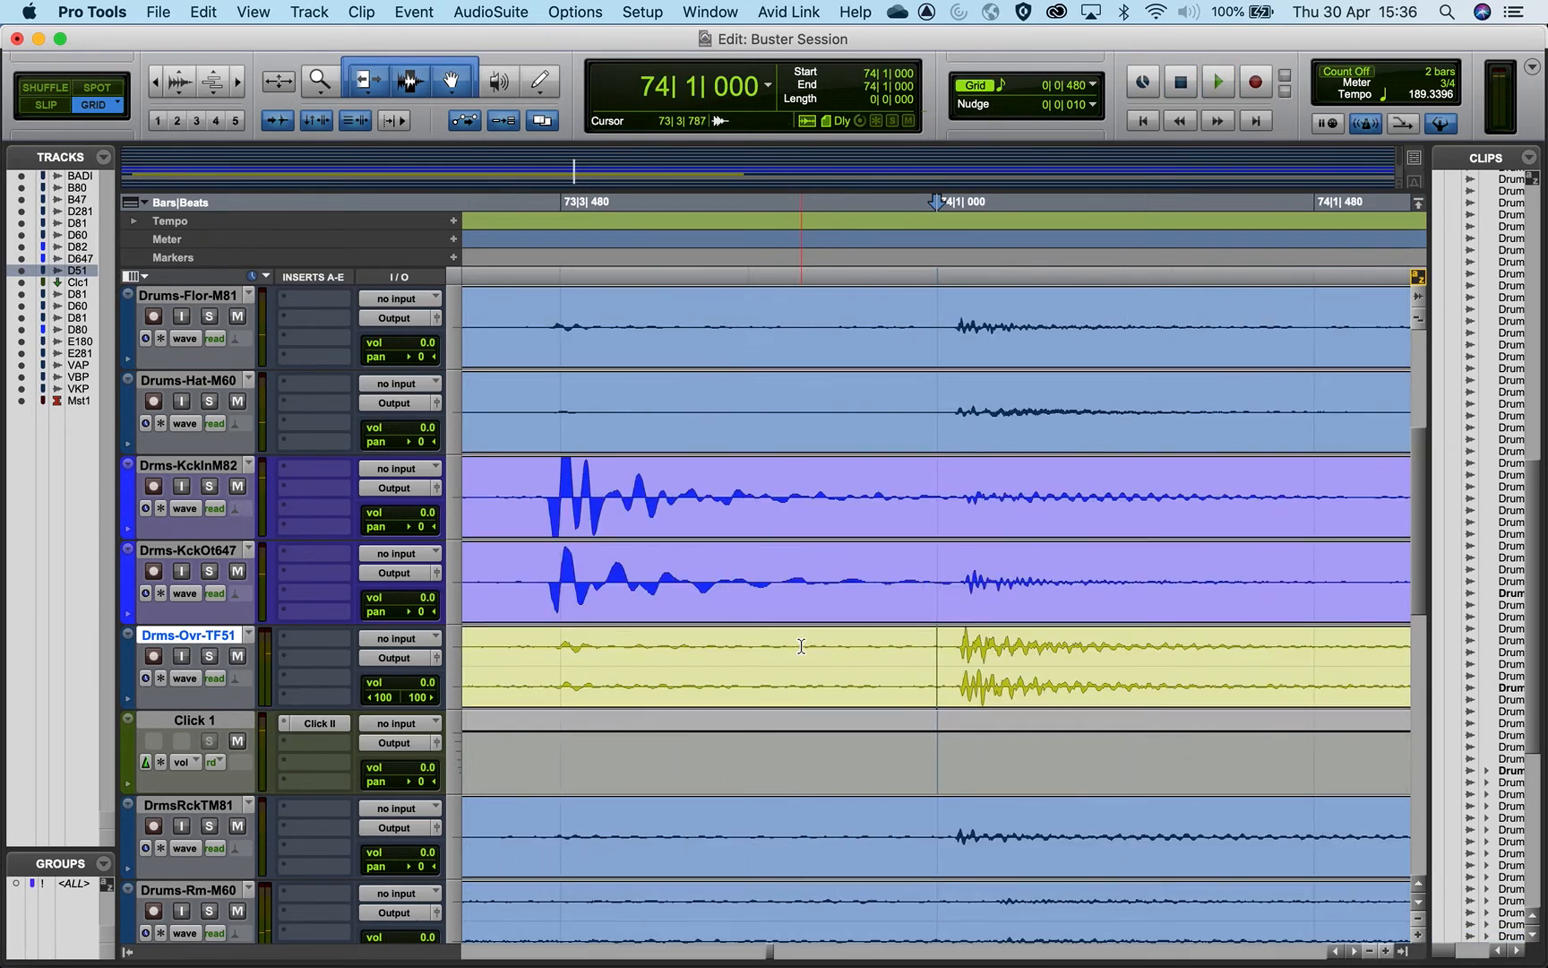
pyautogui.click(1002, 695)
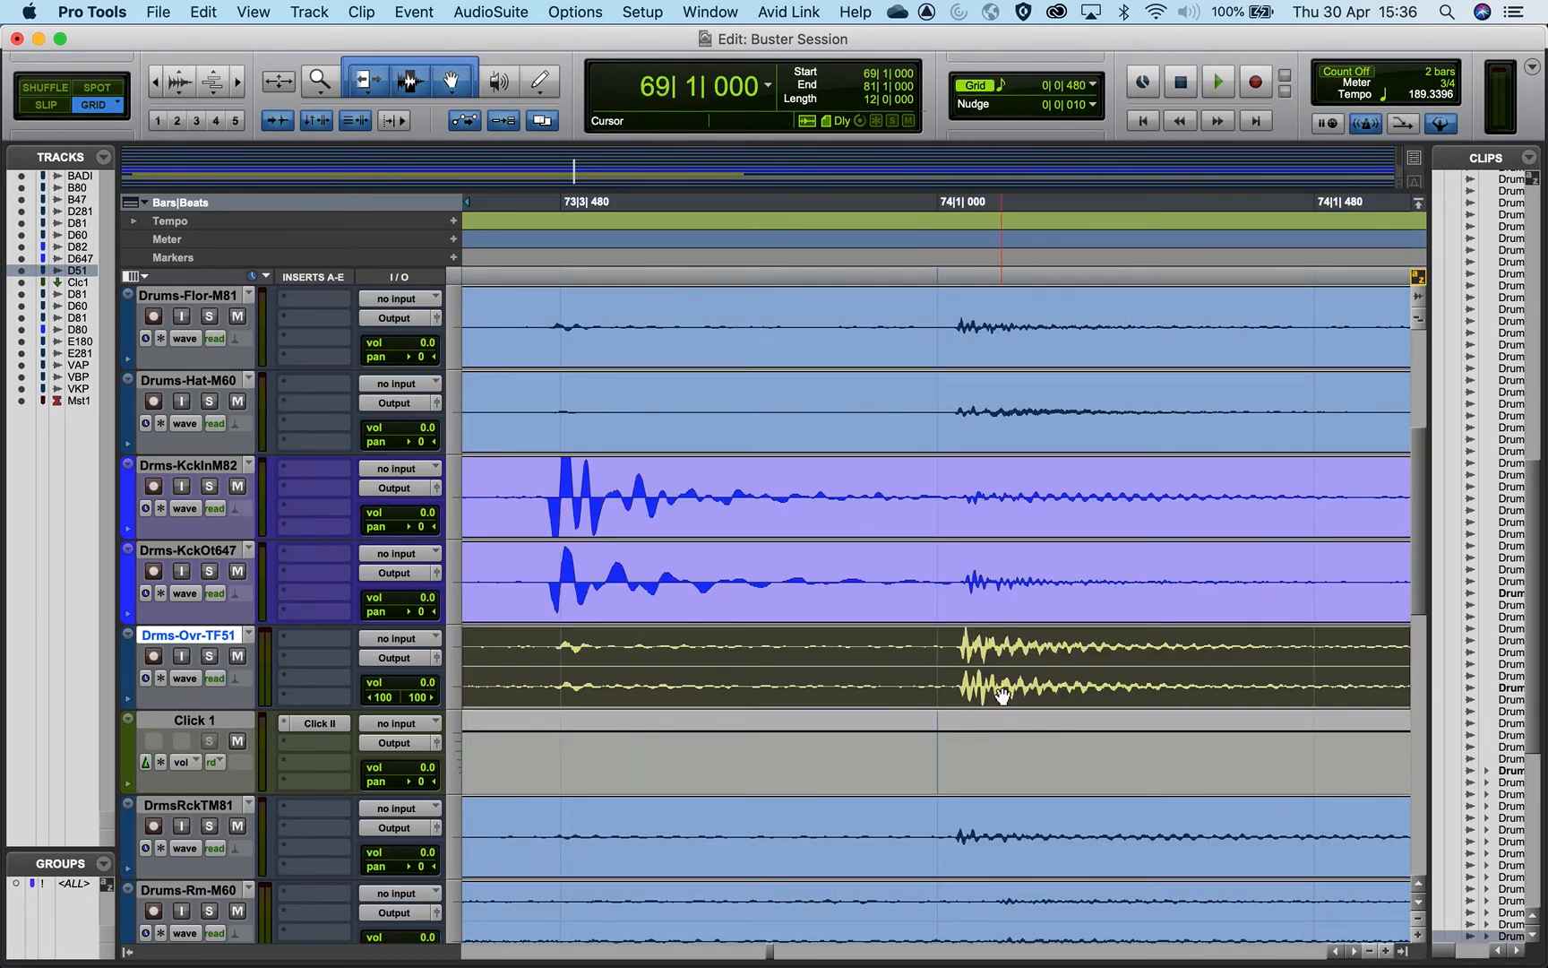
# Step: Analyze the overhead clip for bars 69 to 81 in Beat Detective and generate bar and beat markers at sub-beat resolution
pyautogui.click(421, 15)
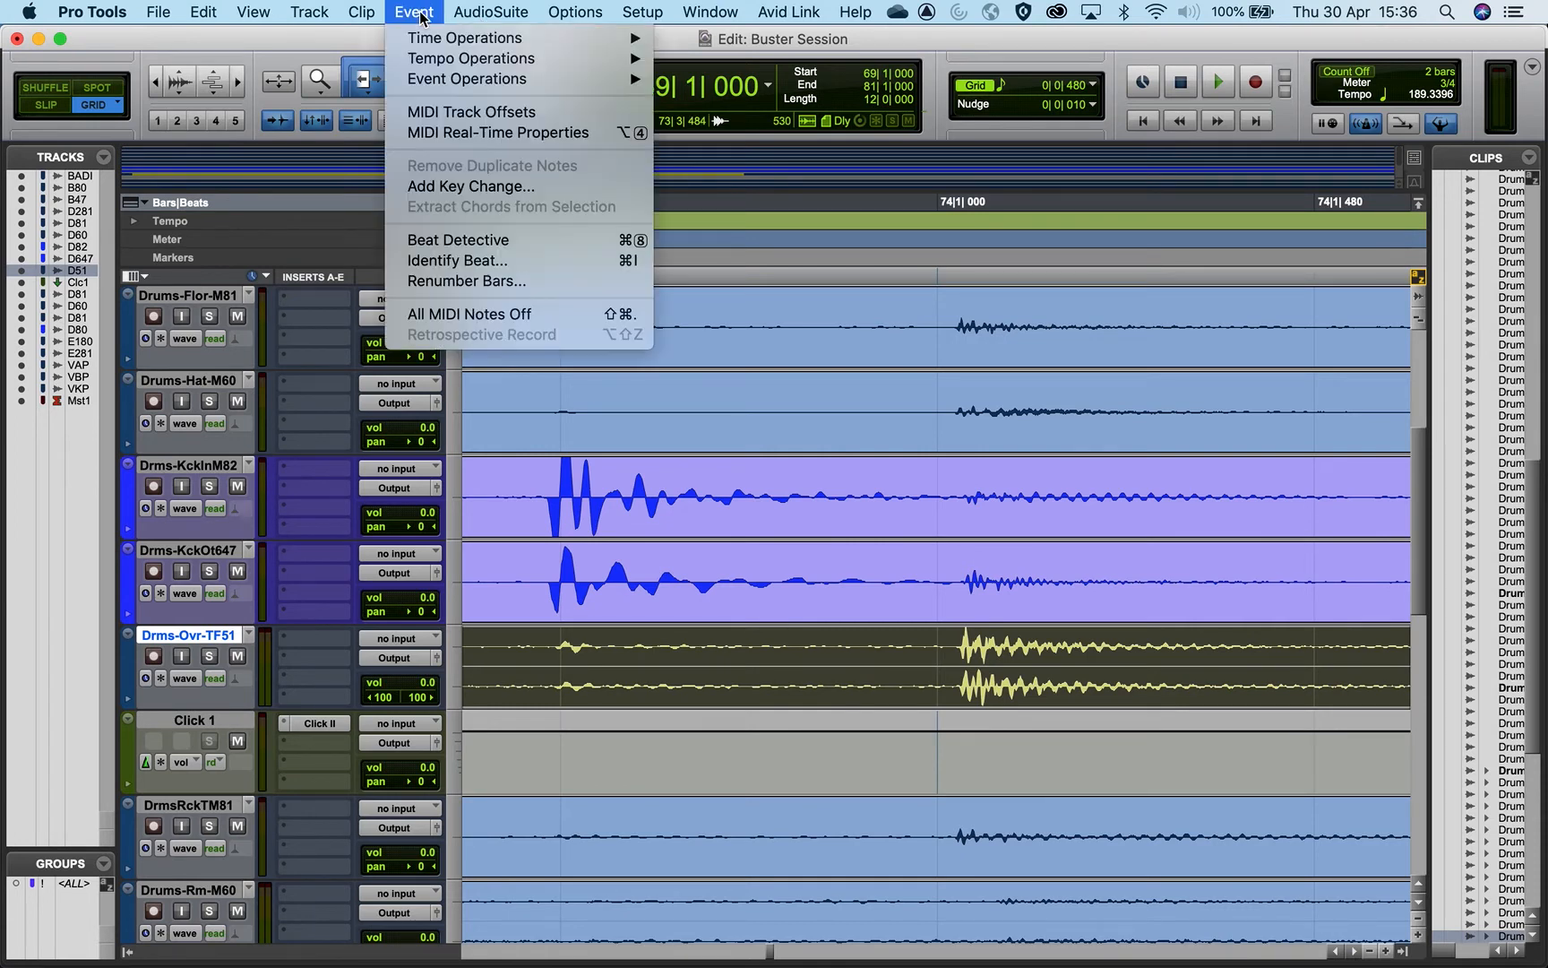
pyautogui.click(439, 238)
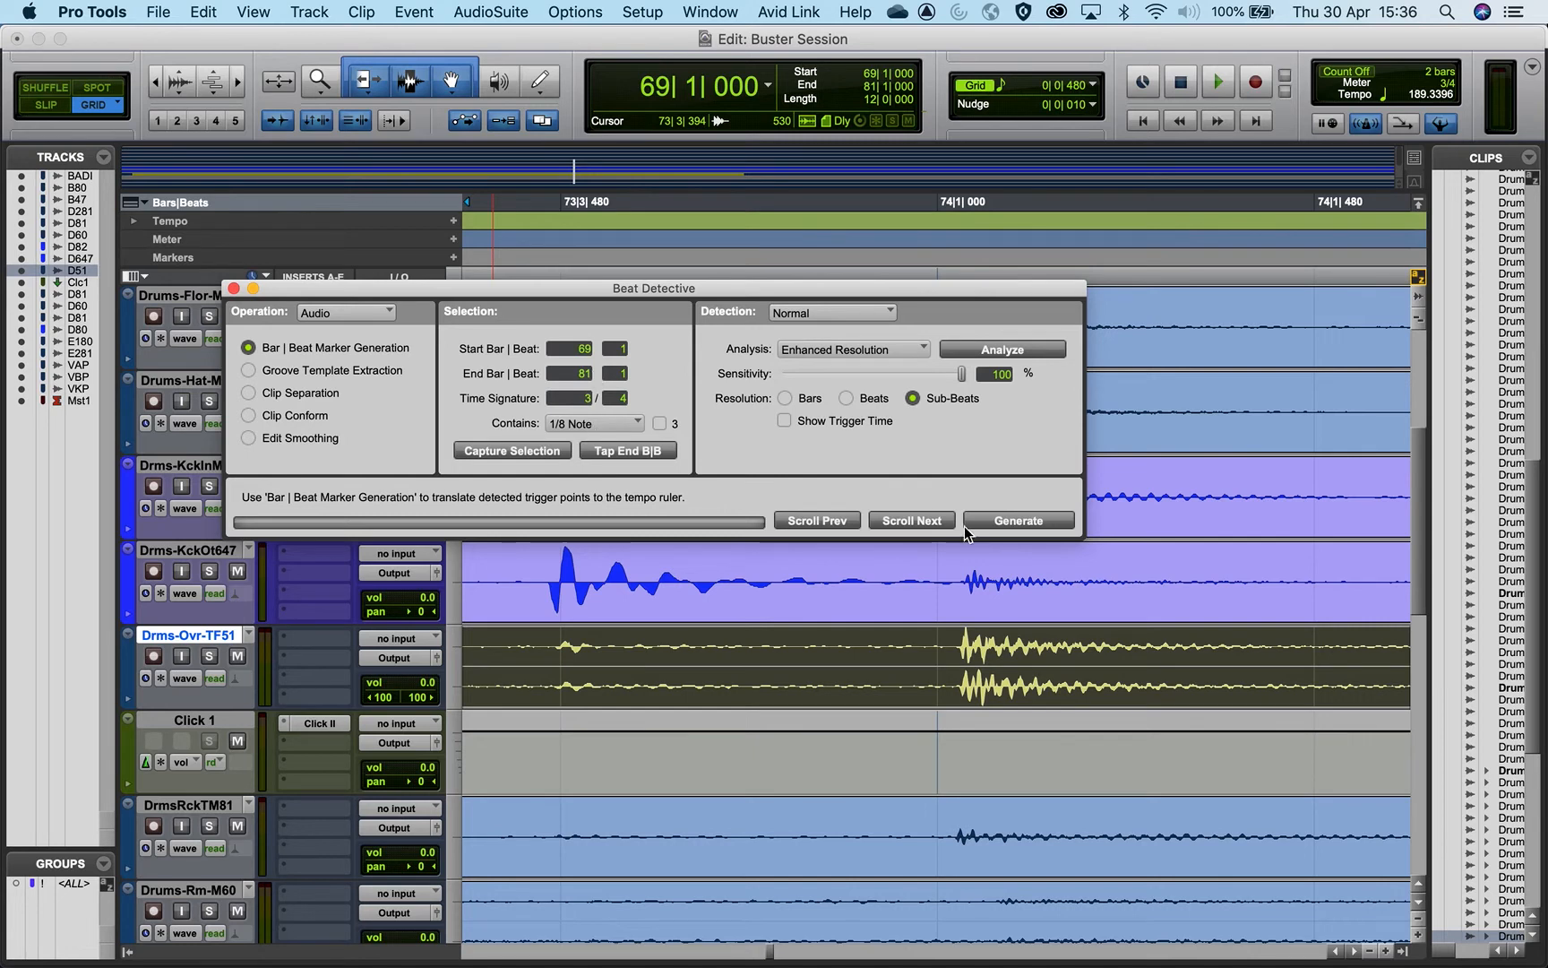
pyautogui.click(968, 347)
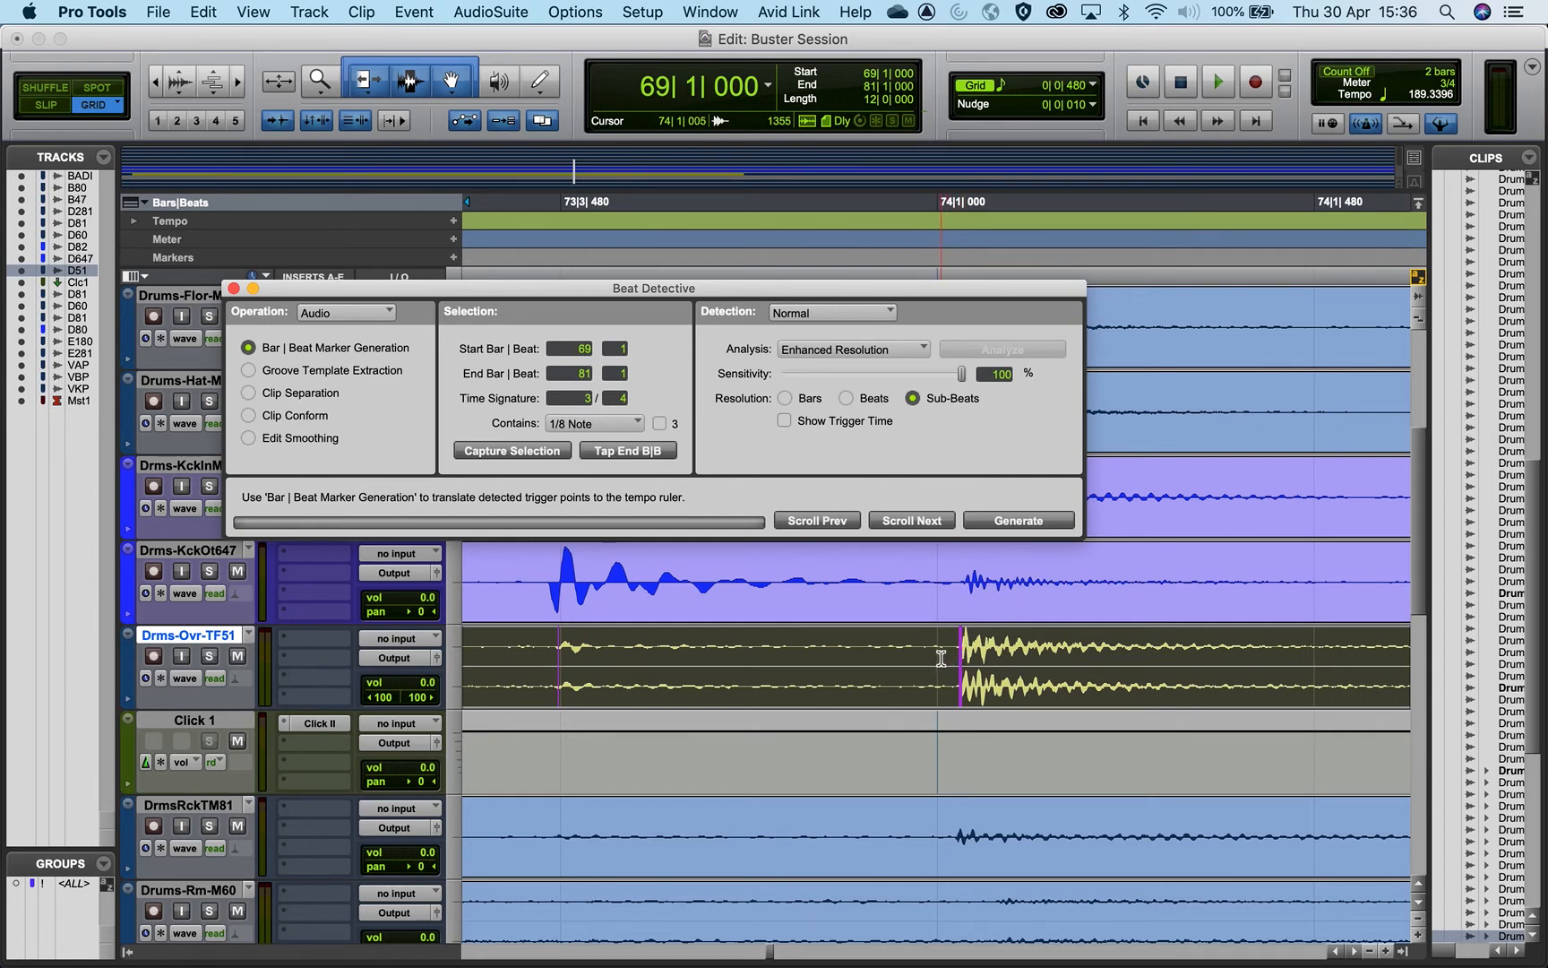
pyautogui.click(1002, 519)
pyautogui.click(948, 477)
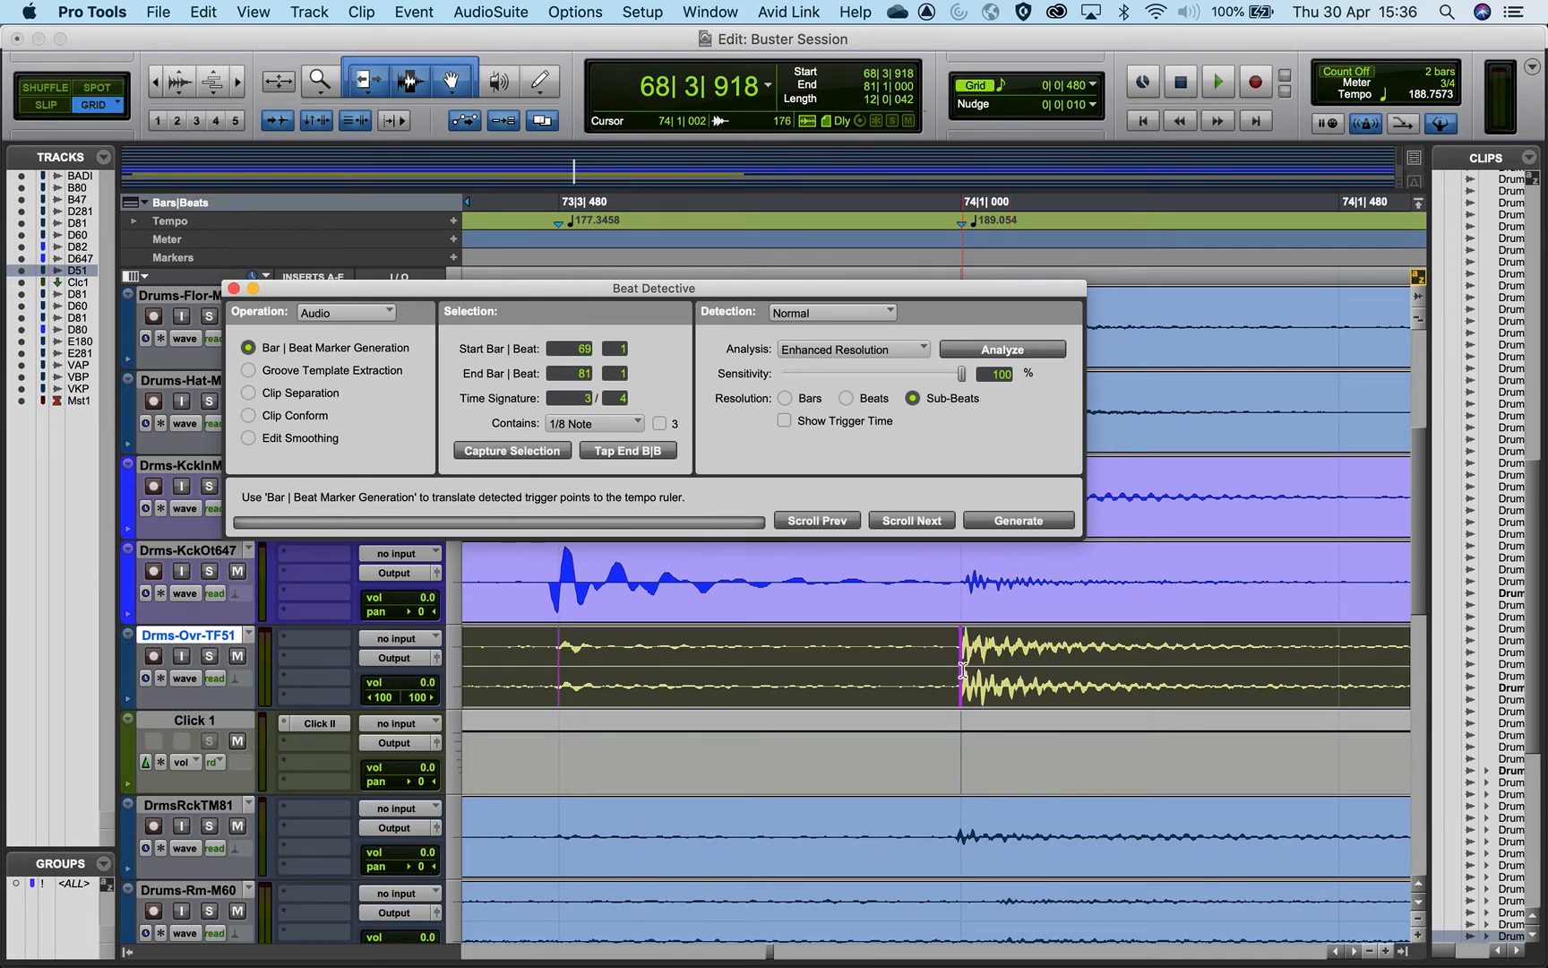
# Step: Play the overhead clip from bar 69 to check the generated tempo markers, and close Beat Detective
pyautogui.scroll(-6, 962, 670)
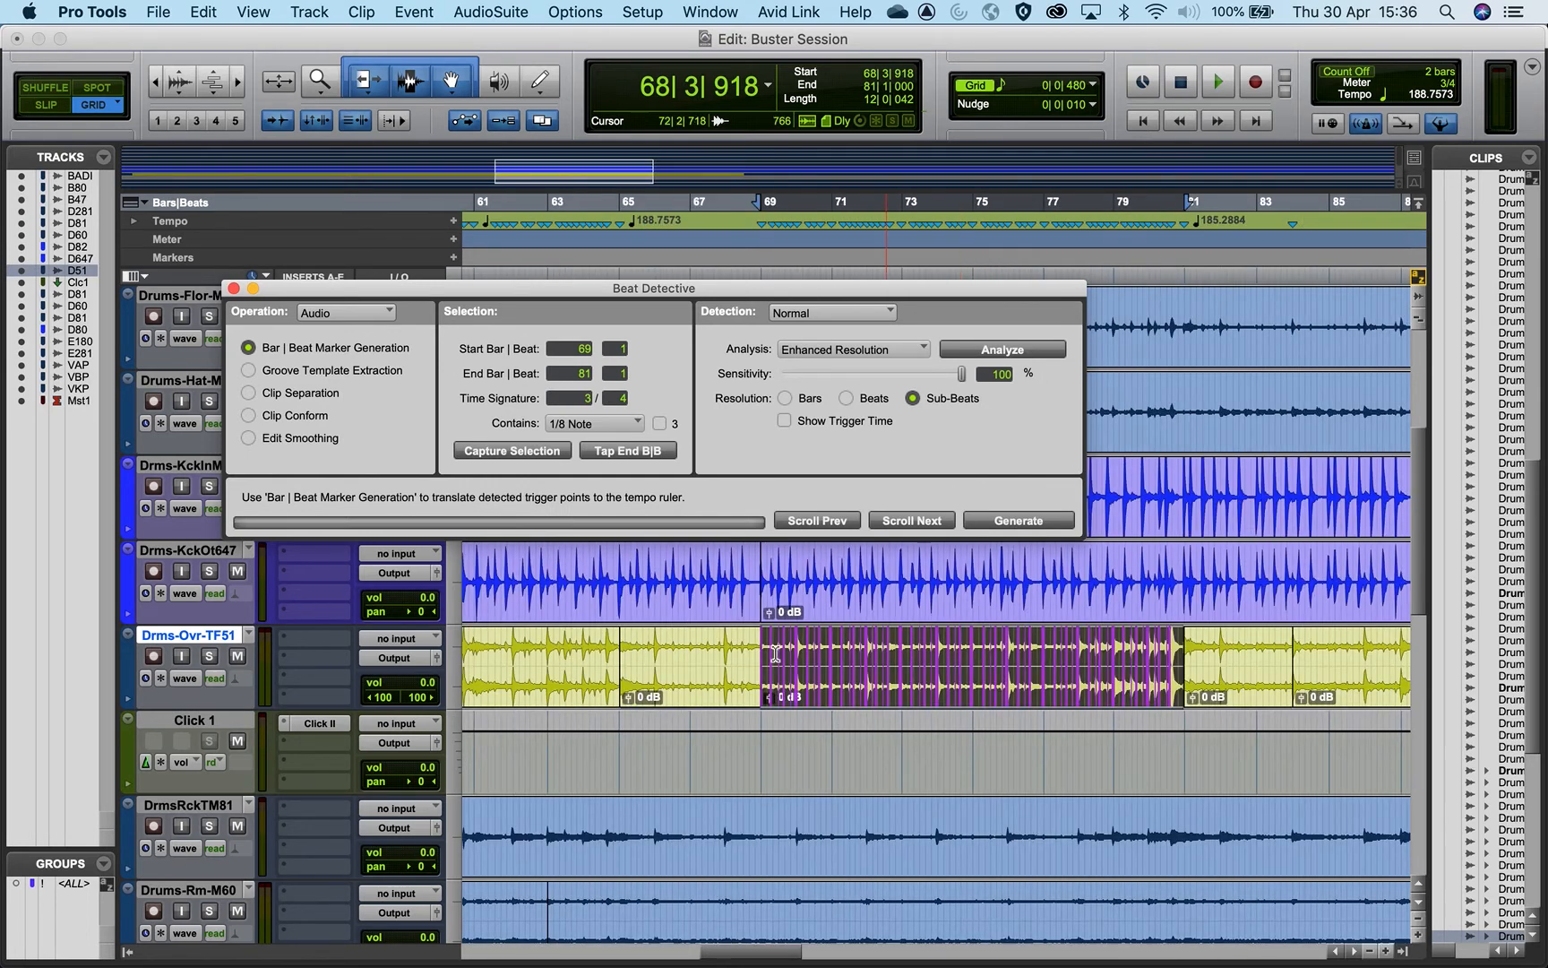
pyautogui.press('space')
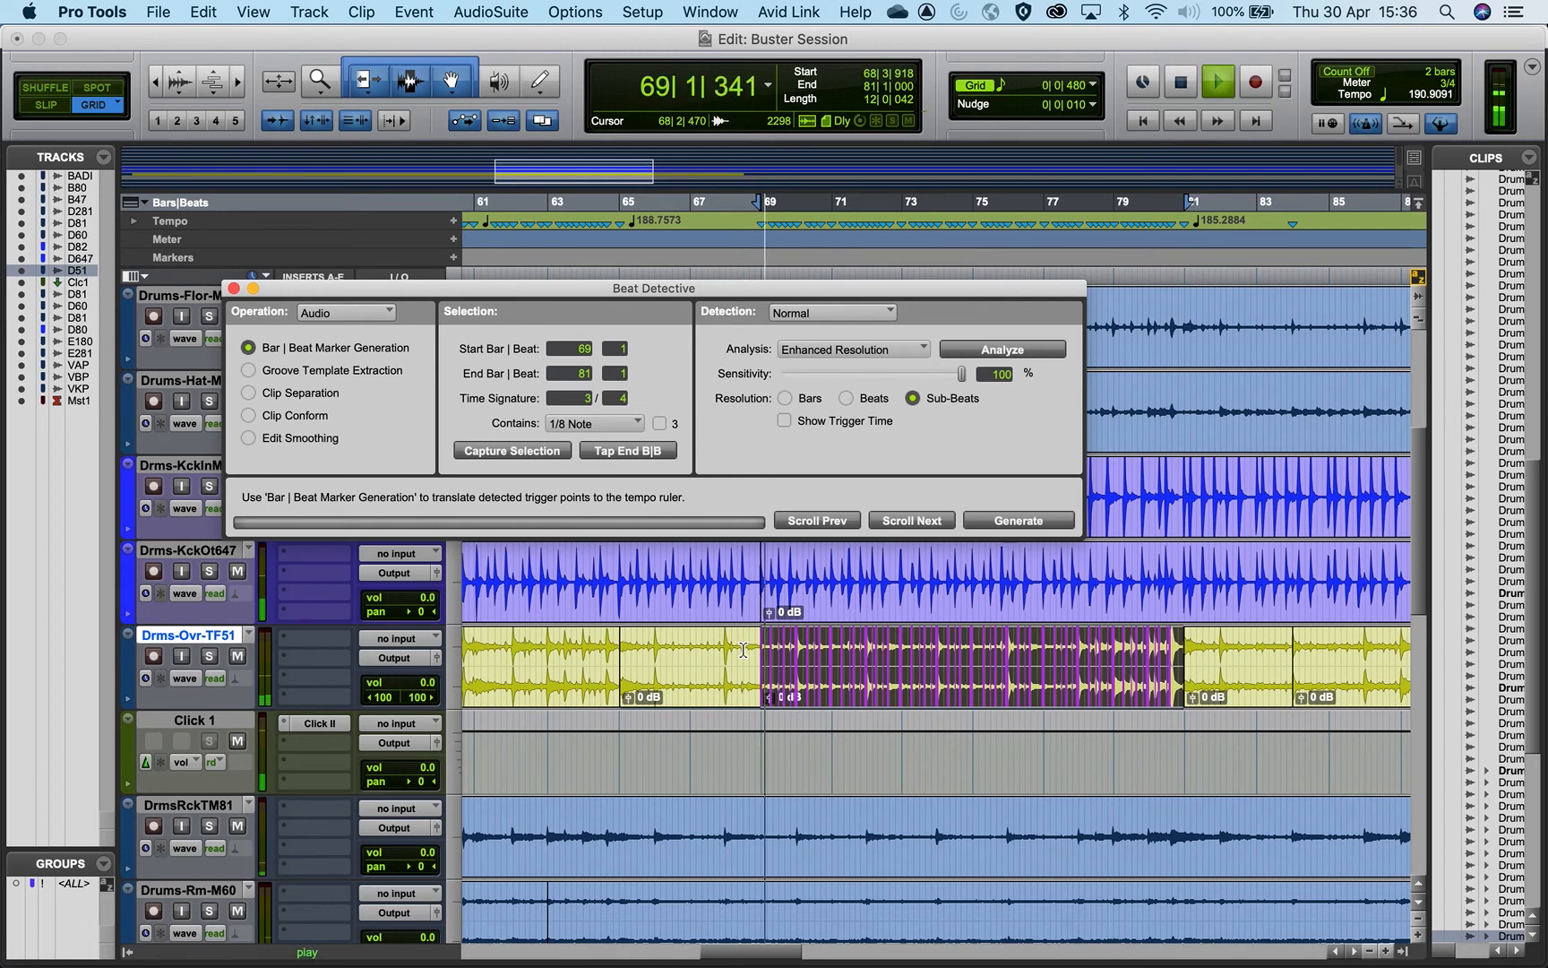
pyautogui.click(234, 289)
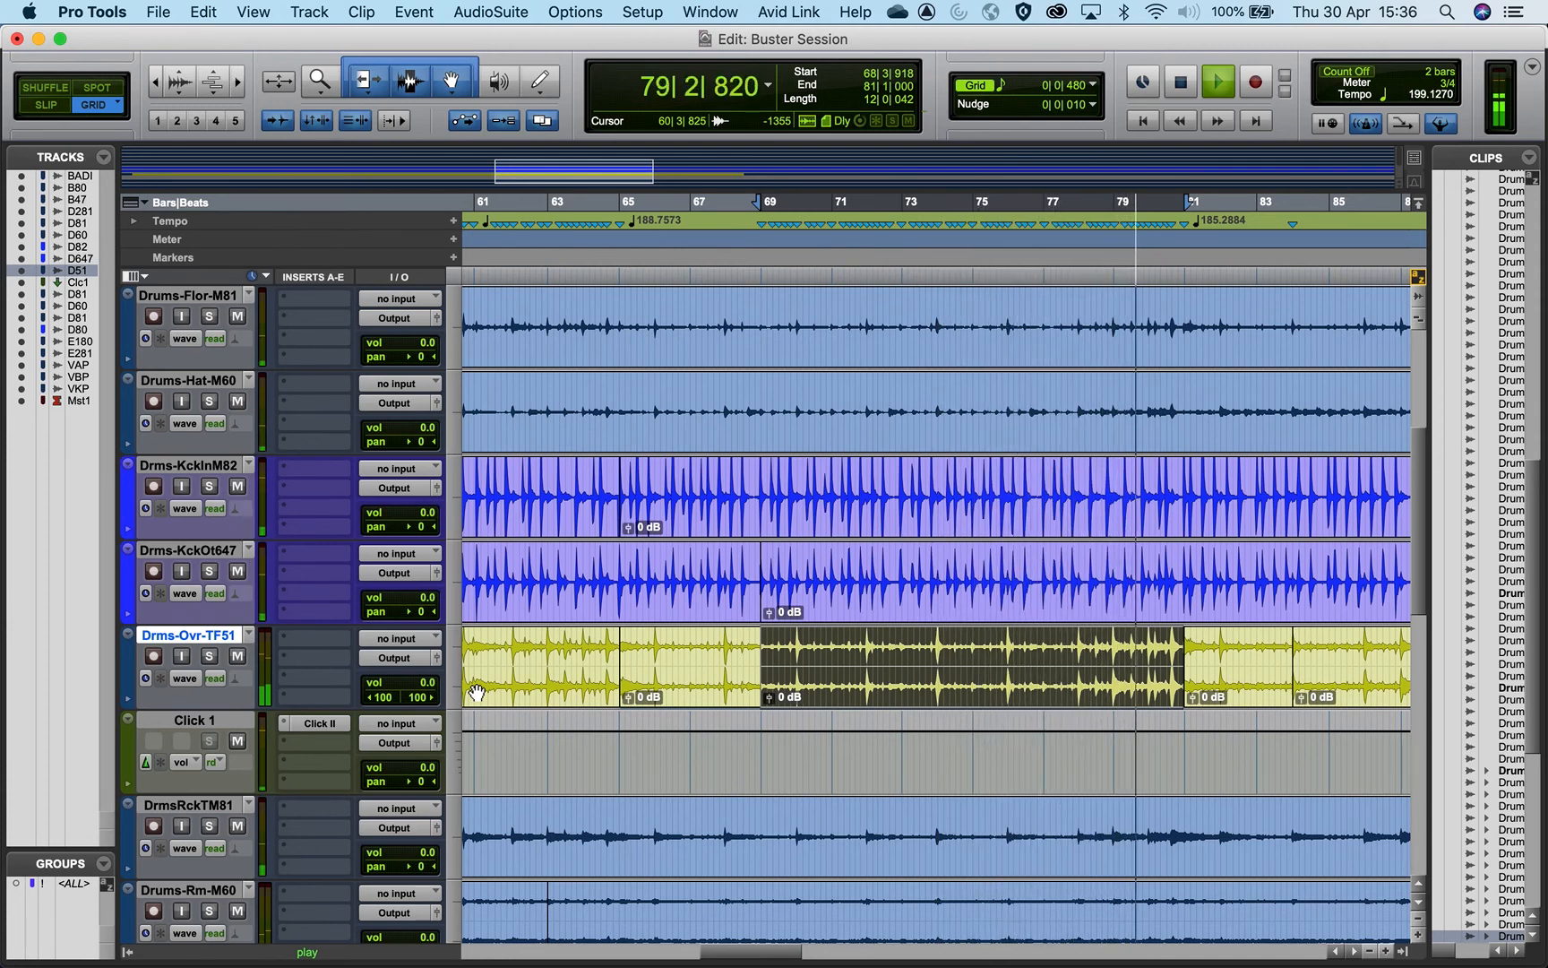
pyautogui.press('space')
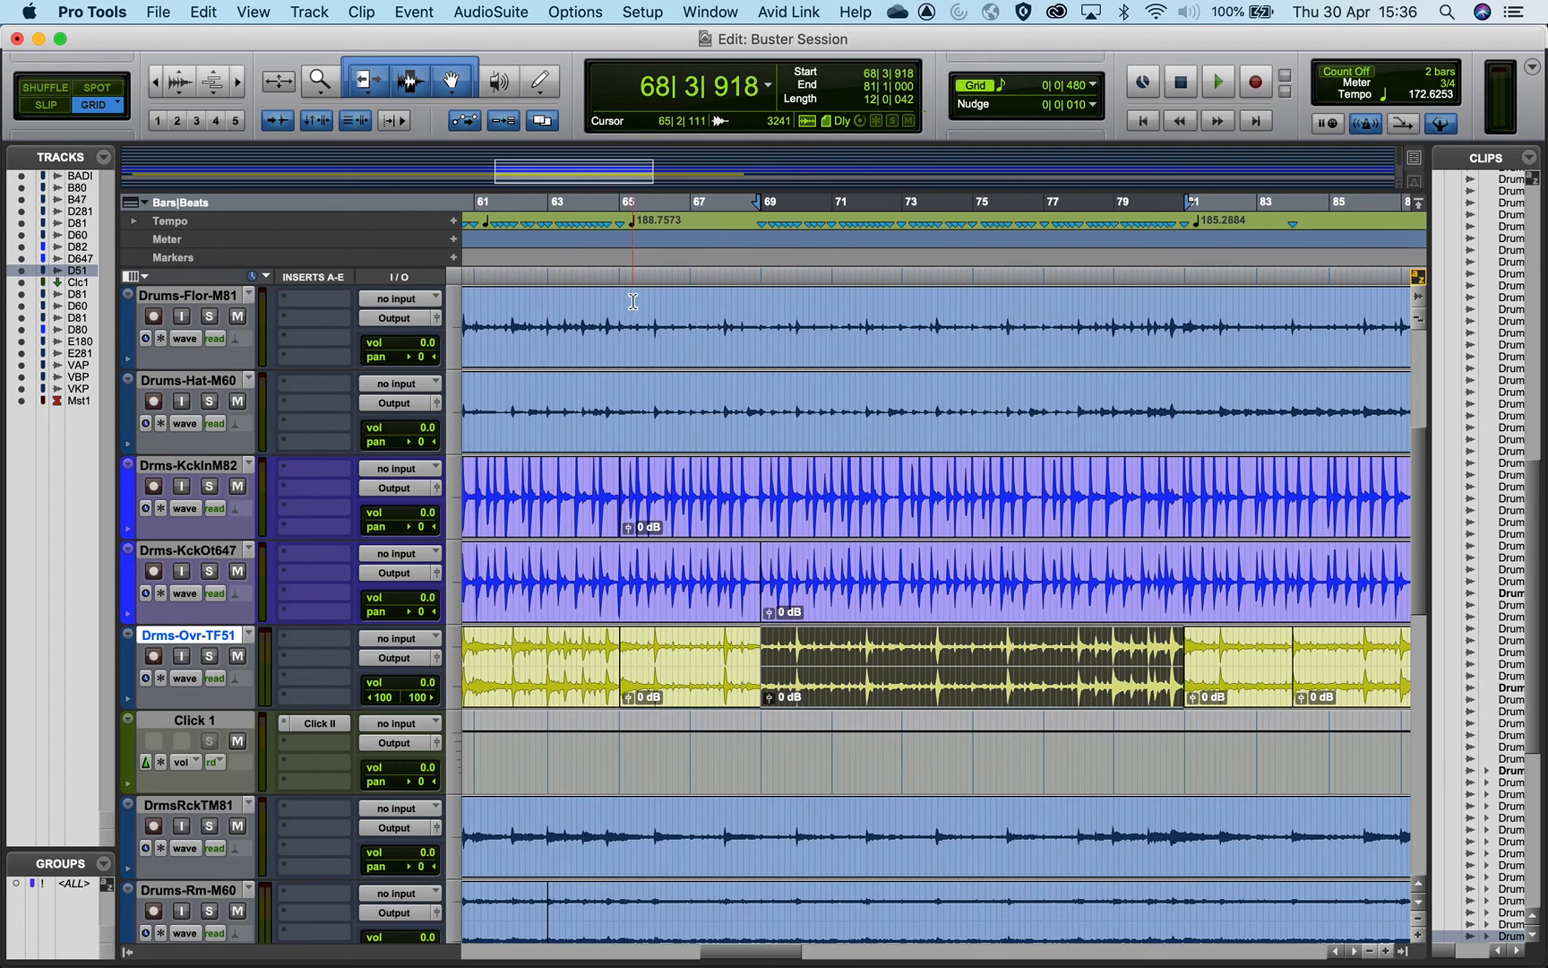
pyautogui.press('super+Tab')
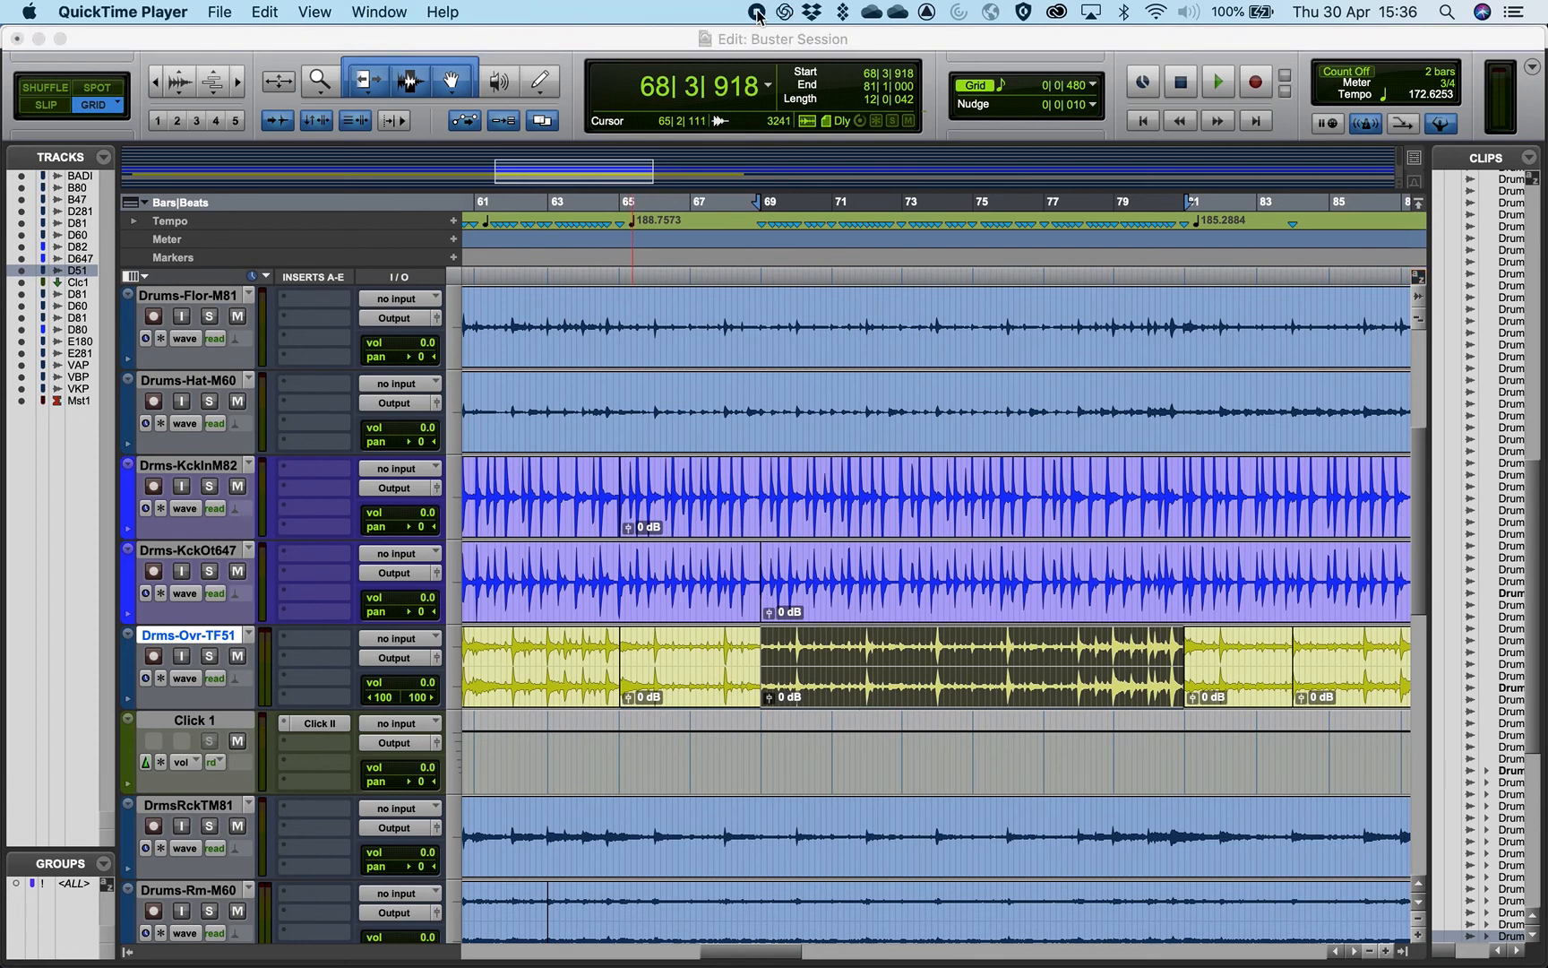